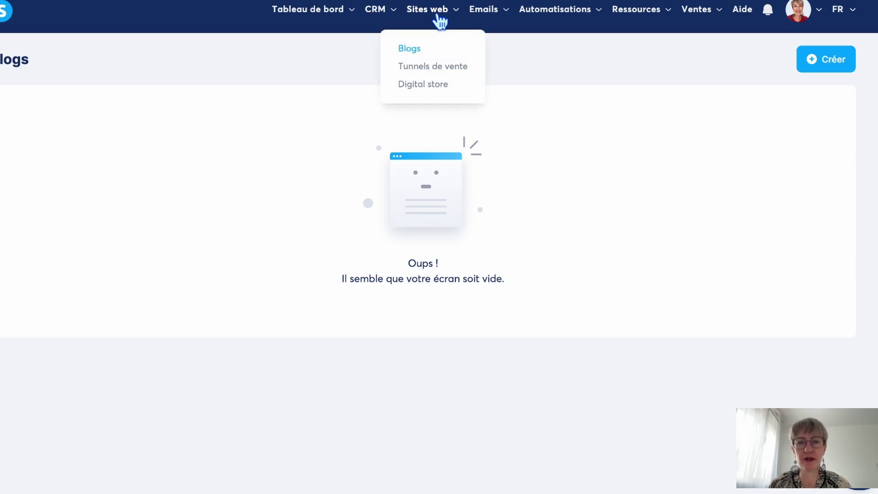
Step: Create a digital store named Test with the URL path test on the domain atelier.vacge.com, in French
click(439, 86)
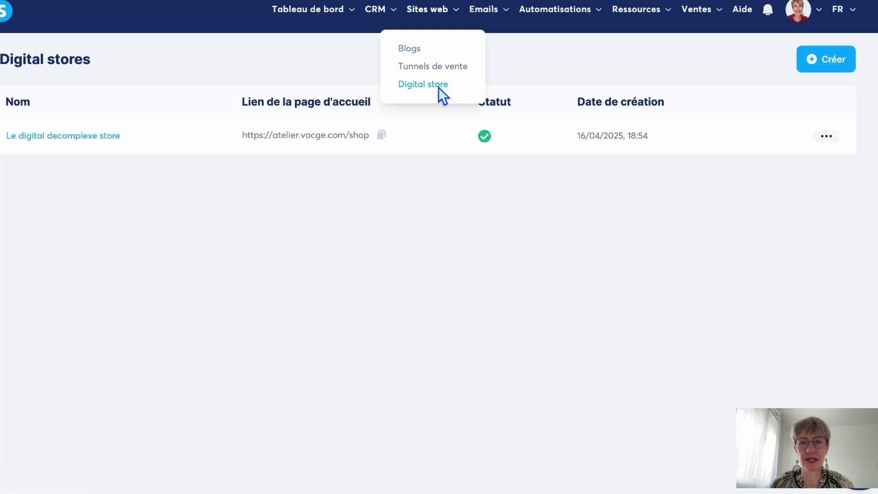
click(822, 65)
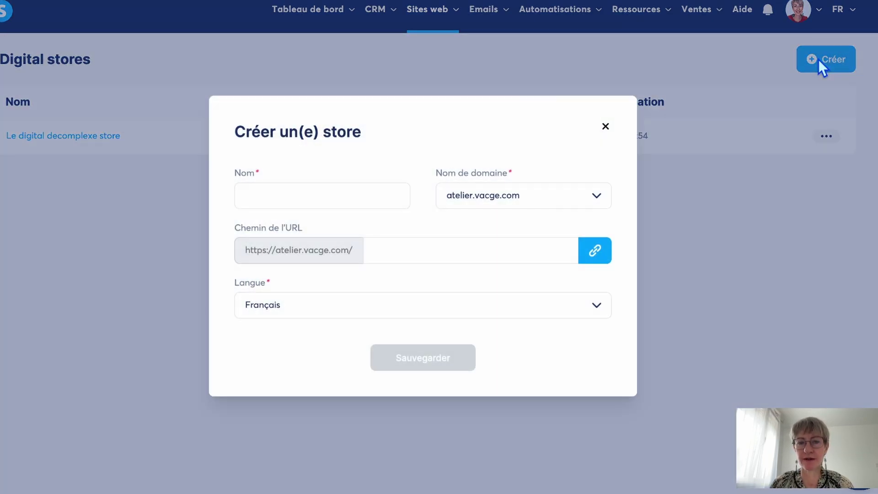
click(261, 198)
text(Test)
click(448, 257)
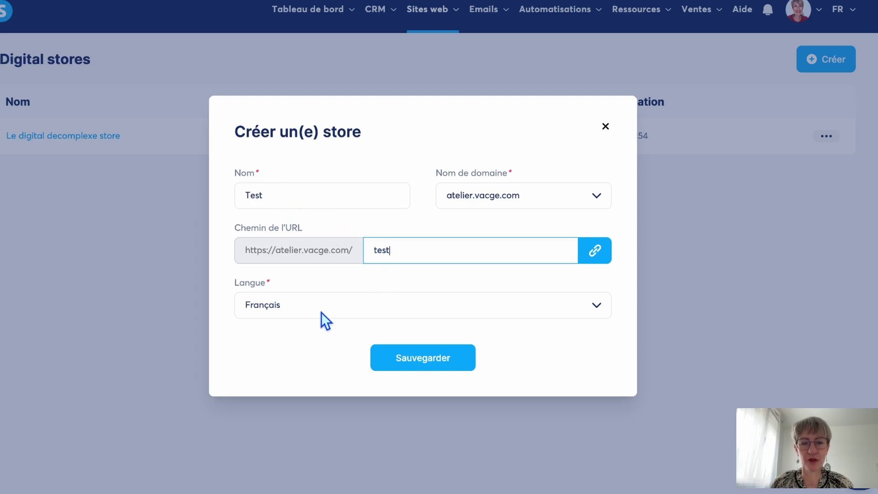
click(425, 358)
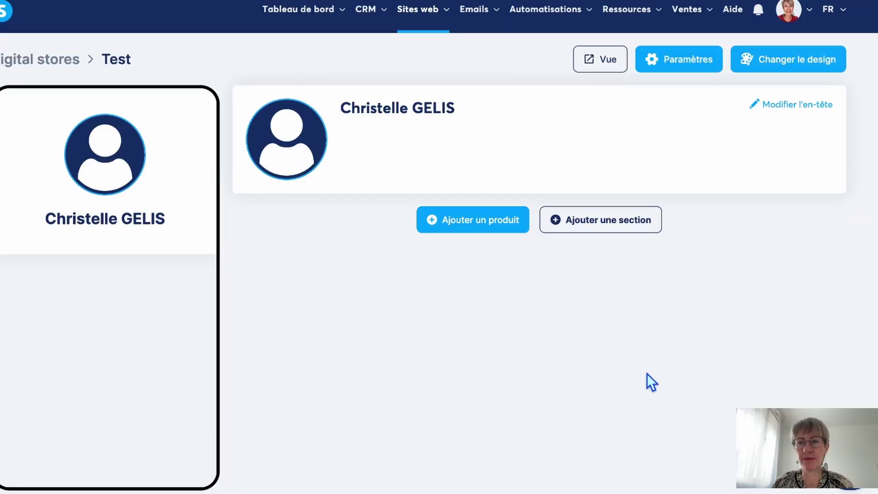
Step: Choose the black and neon-yellow photography theme with the large portrait header as the Test store's design
click(811, 66)
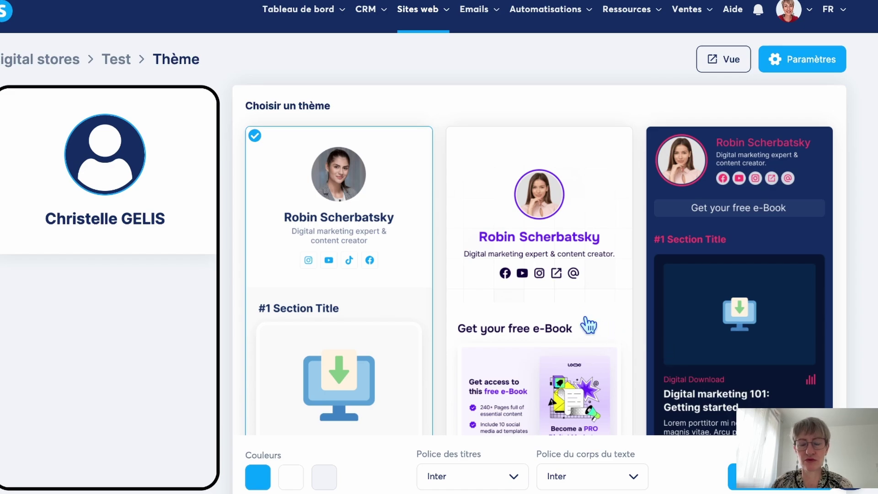
scroll(585, 320, down, 4)
scroll(582, 315, up, 2)
scroll(560, 309, down, 8)
scroll(540, 297, up, 1)
click(341, 168)
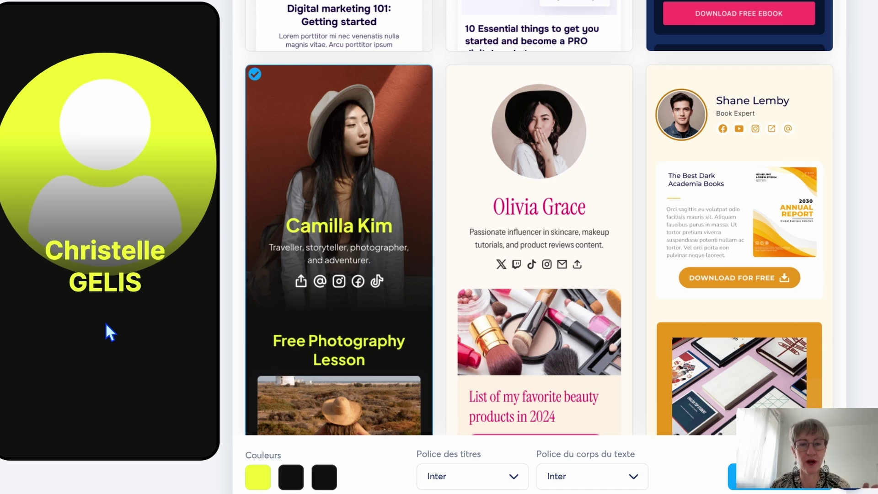
Step: Change the theme's first colour from the neon yellow to a pale blue-grey
click(262, 480)
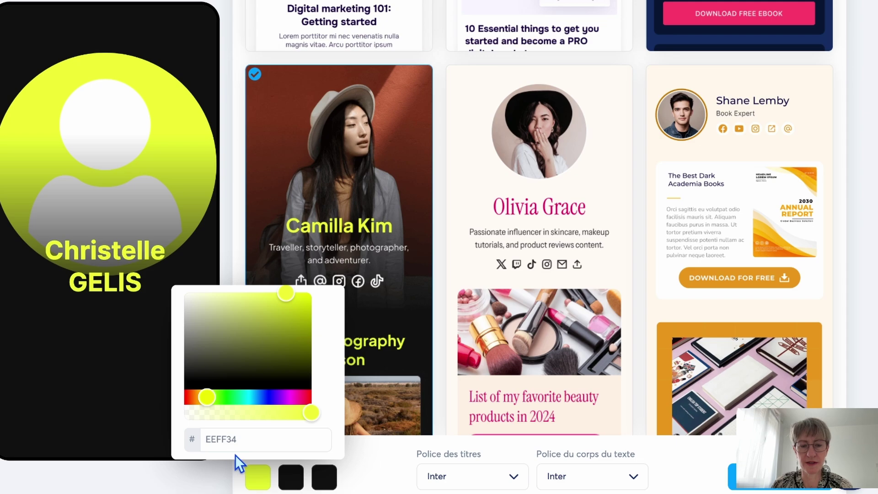
click(473, 476)
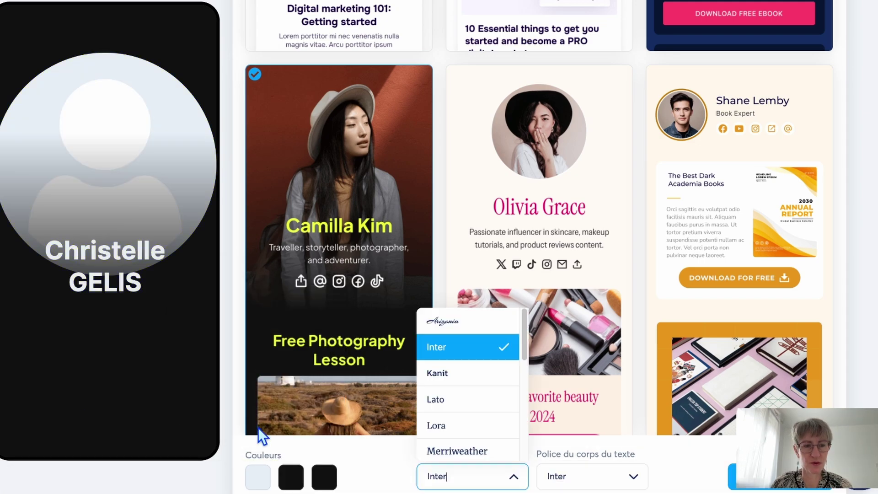
click(378, 444)
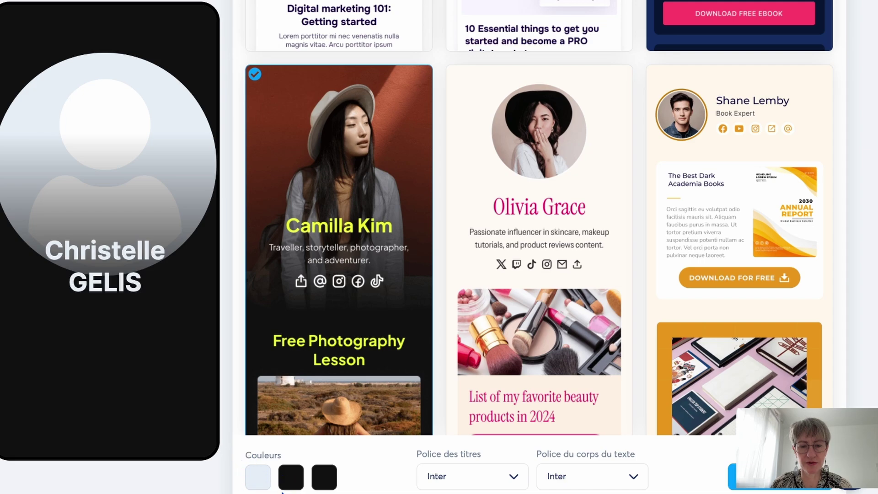
scroll(496, 476, down, 1)
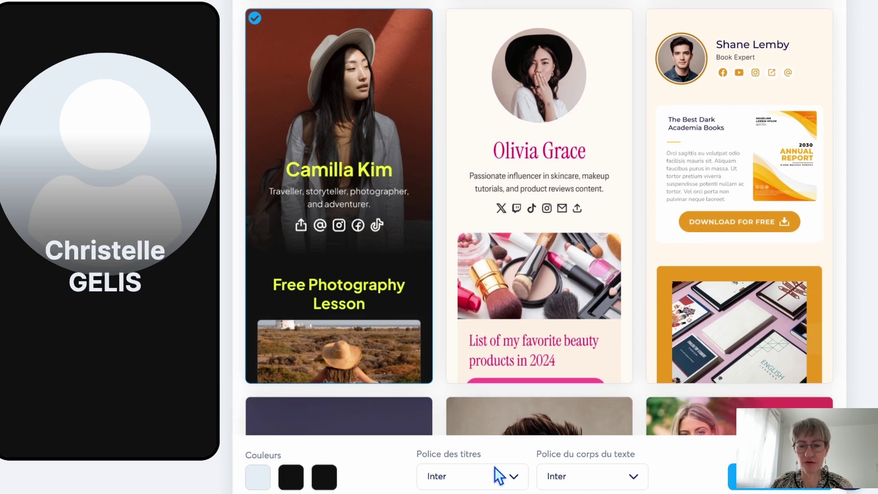
scroll(498, 475, up, 1)
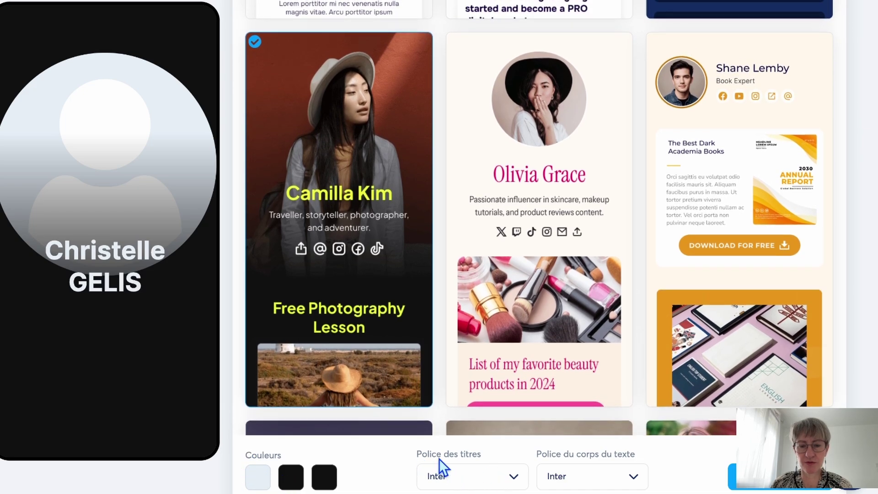
Step: Set the theme's title font to Poppins and its body text font to SourceSansPro, and save the design
click(512, 478)
scroll(478, 433, down, 4)
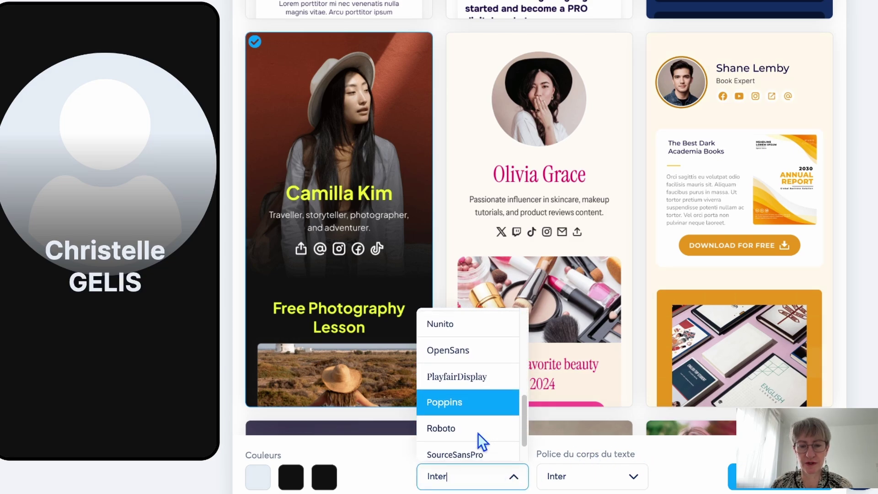
click(471, 402)
scroll(474, 409, down, 2)
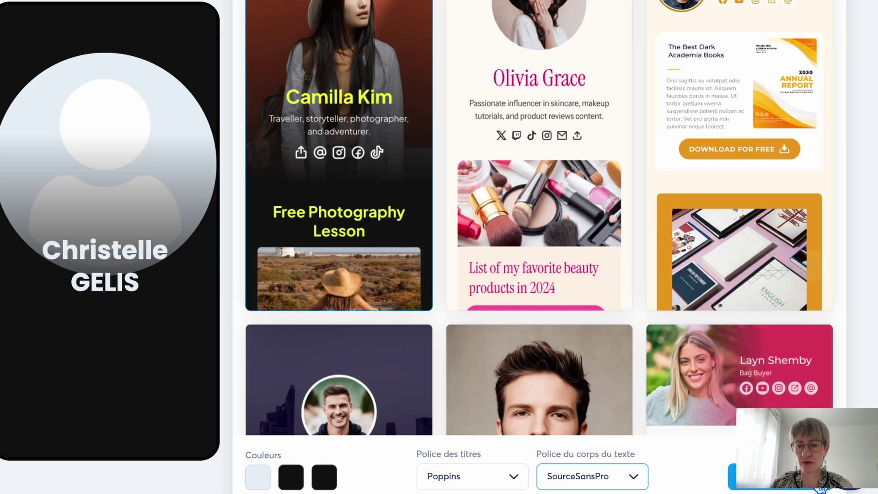
click(812, 484)
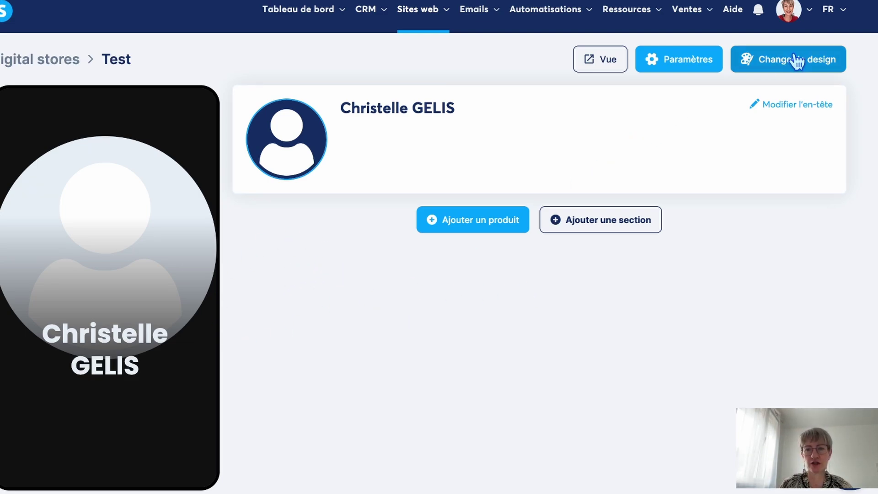
Step: Open the store header for editing and examine the full list of social network and contact fields
click(805, 111)
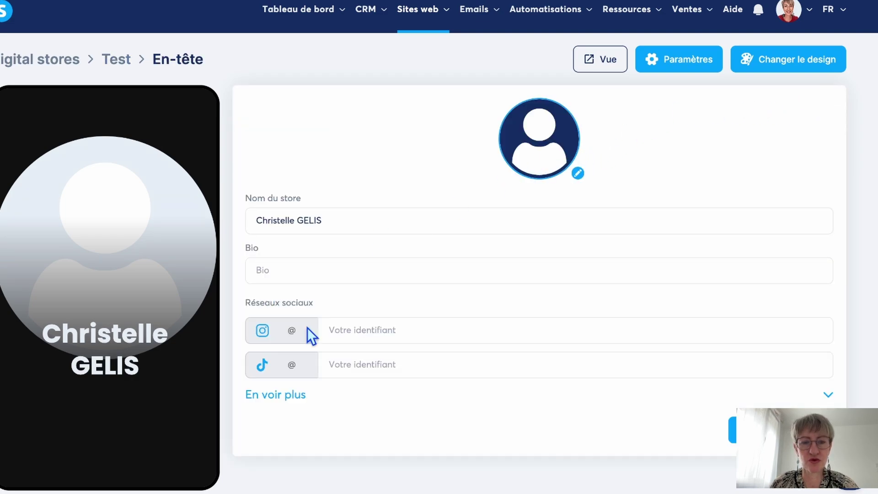
scroll(372, 396, down, 1)
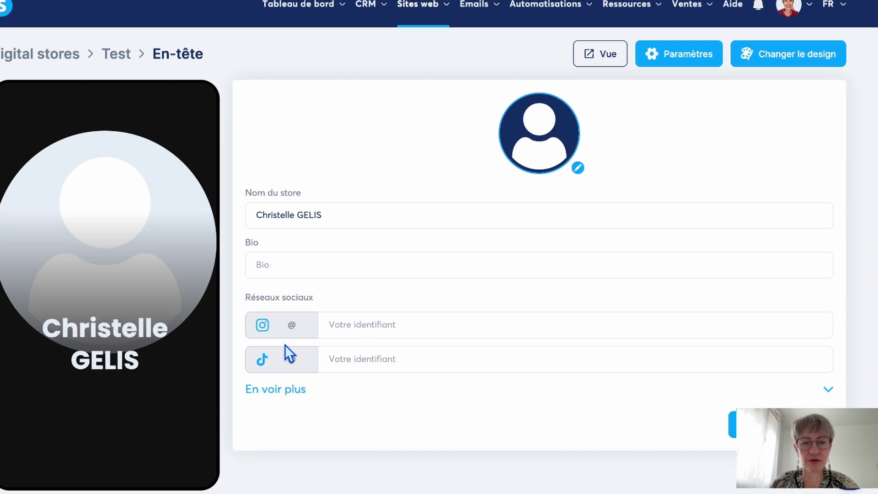
click(284, 397)
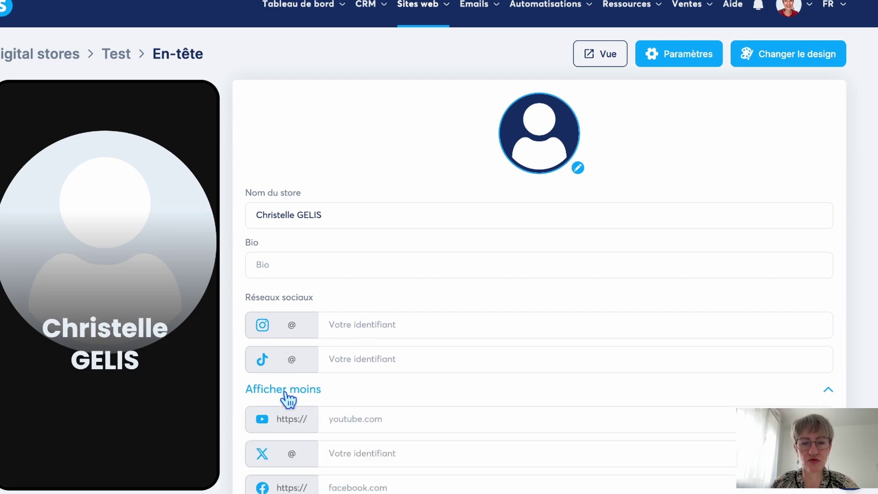
scroll(338, 380, down, 3)
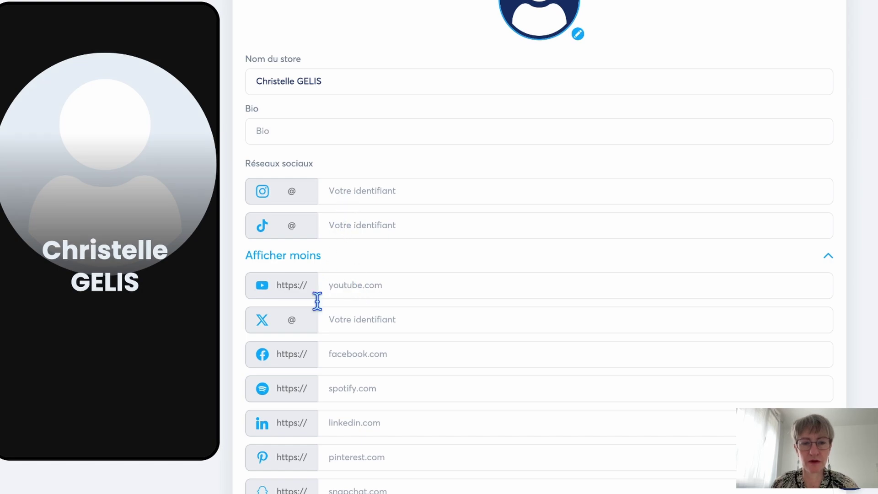
scroll(347, 371, down, 2)
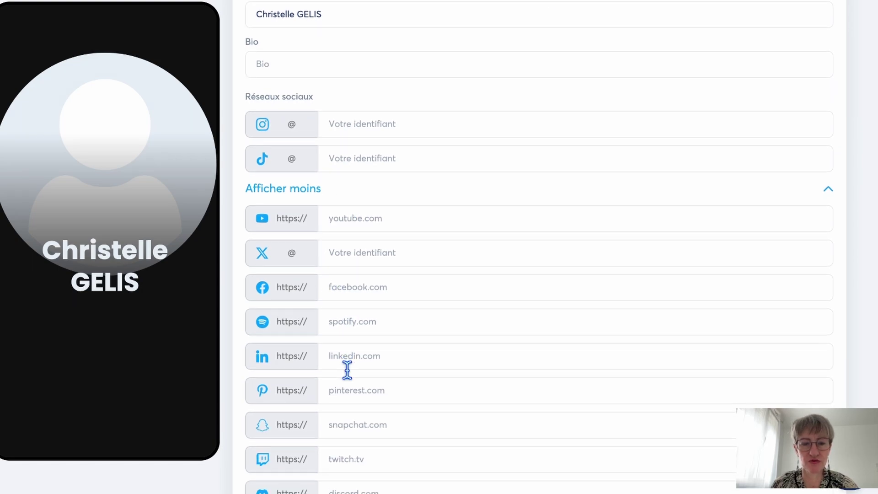
scroll(347, 371, down, 3)
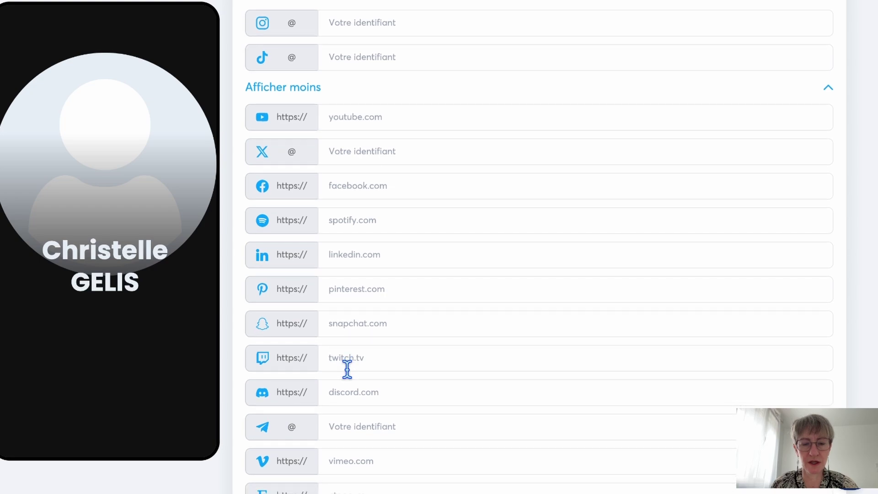
scroll(347, 371, down, 2)
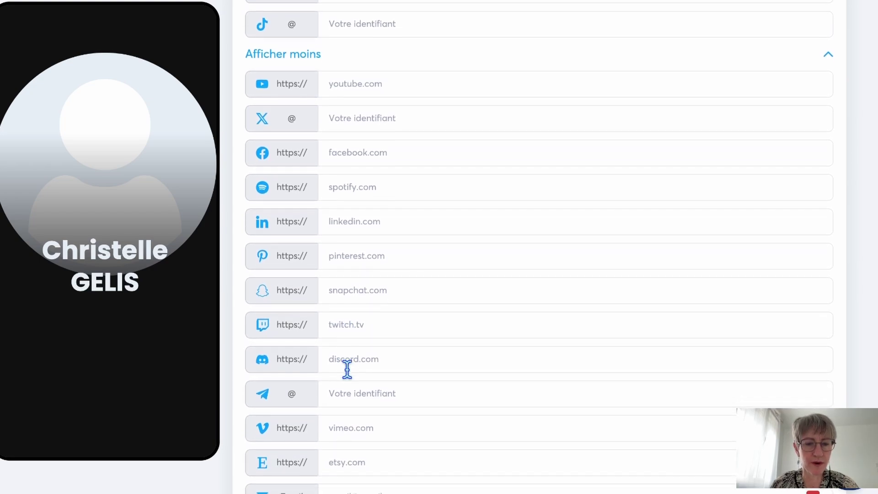
scroll(347, 371, down, 2)
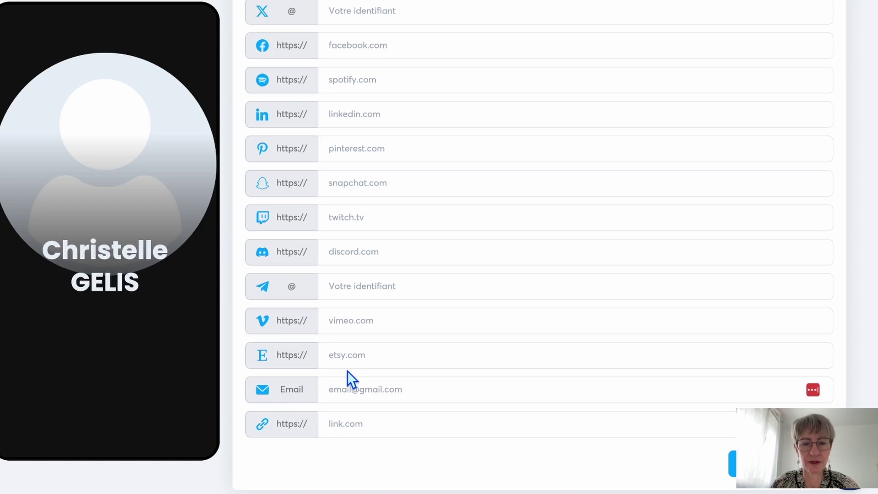
scroll(356, 409, up, 10)
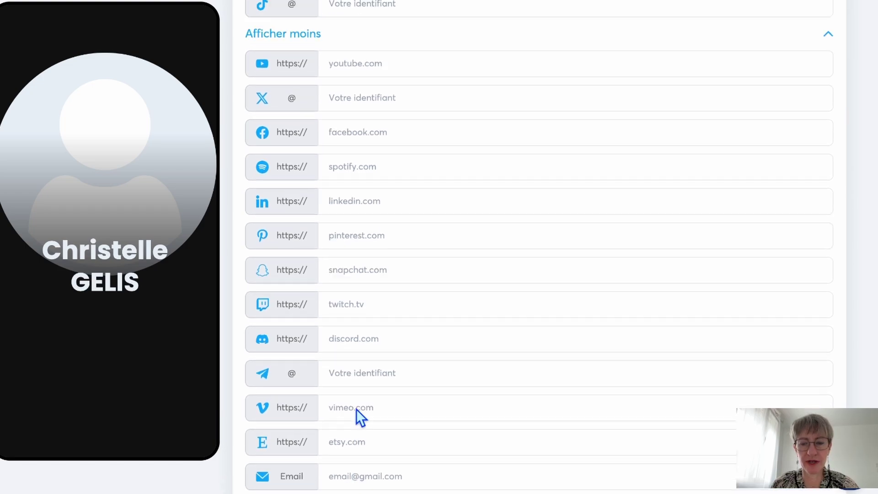
Step: Enter the bio "Rendre le digital accessible à tous" and set the short-haired portrait from the file library as the profile picture
click(272, 273)
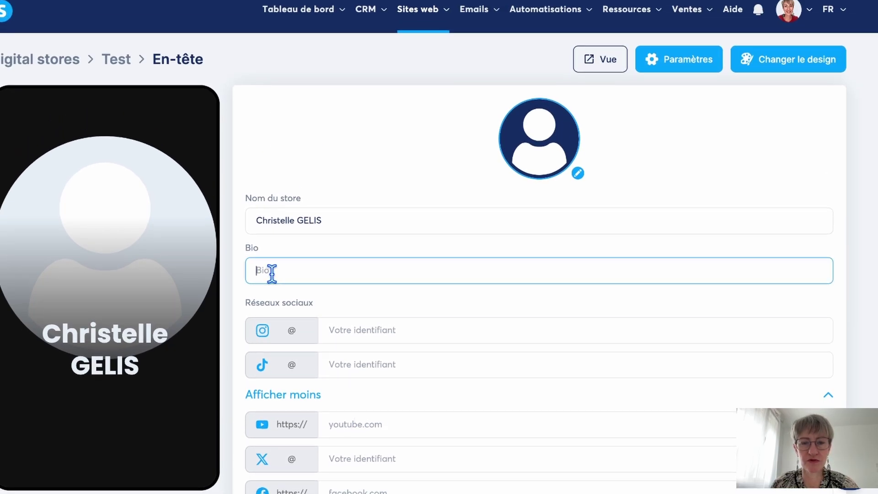
text(Rendre le digital accessible à tous)
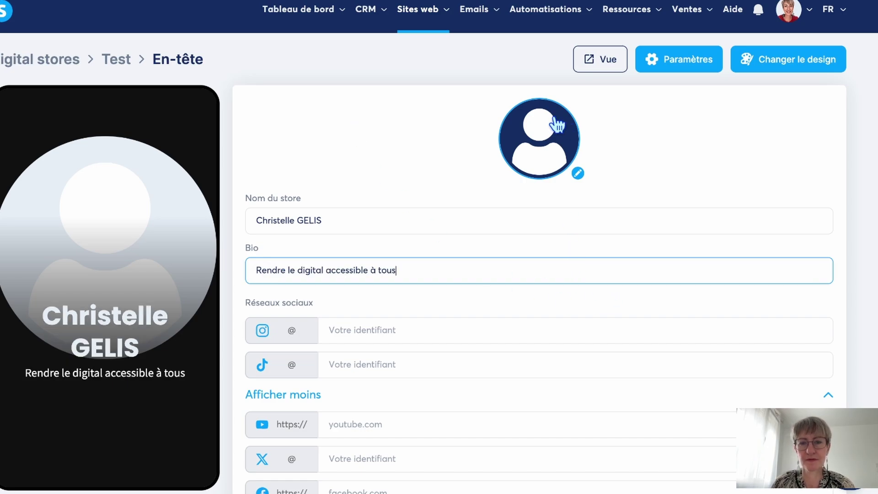
click(544, 158)
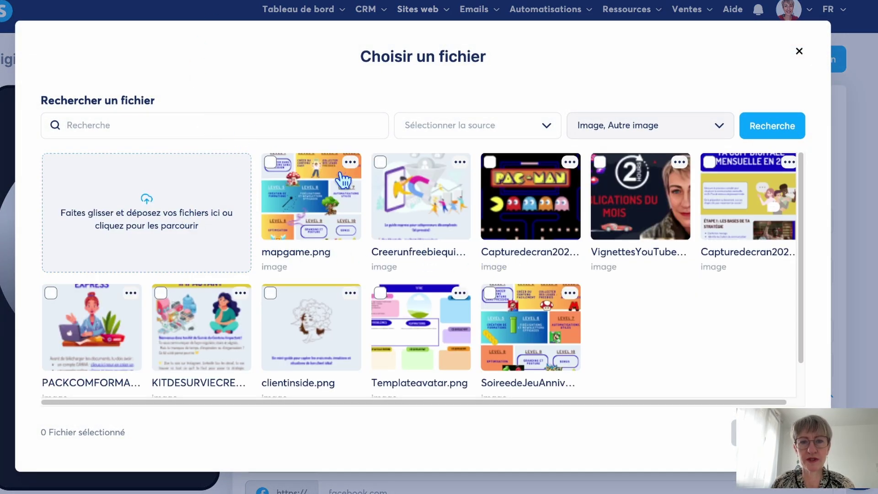
scroll(556, 282, down, 5)
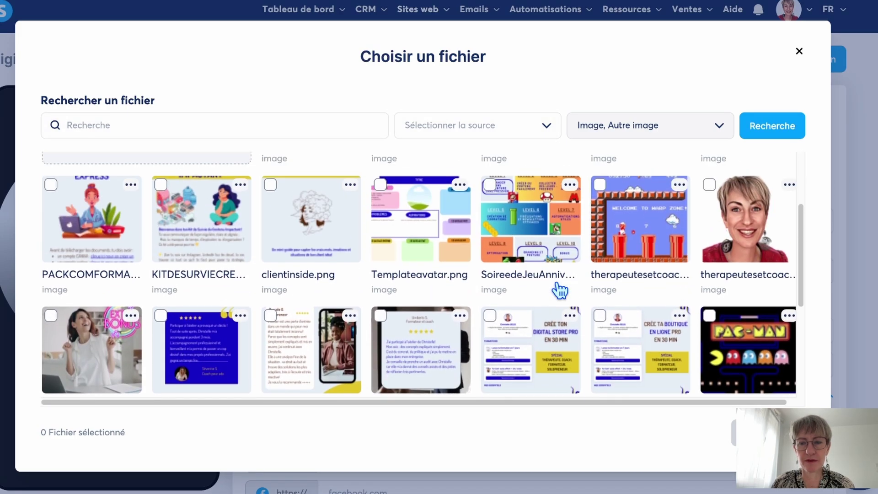
click(740, 227)
click(769, 433)
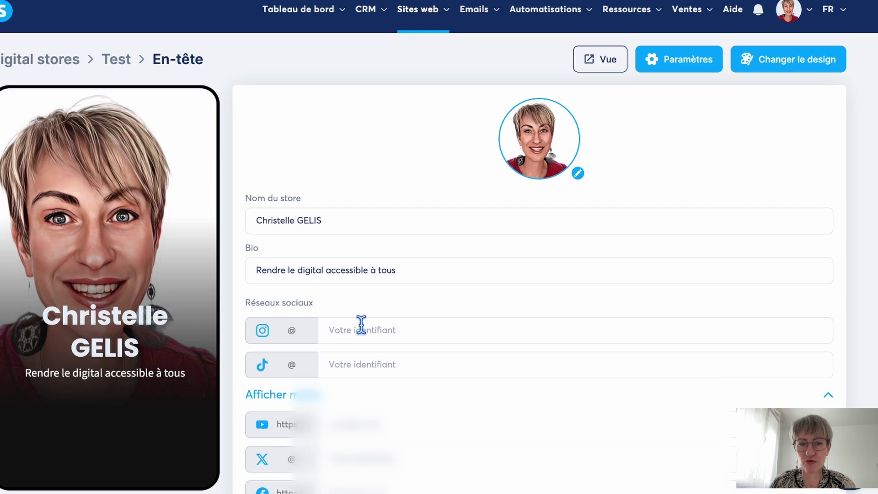
Step: Add the website link vacge.com and the contact e-mail address to the header, and save it
scroll(412, 421, down, 1)
scroll(413, 423, down, 8)
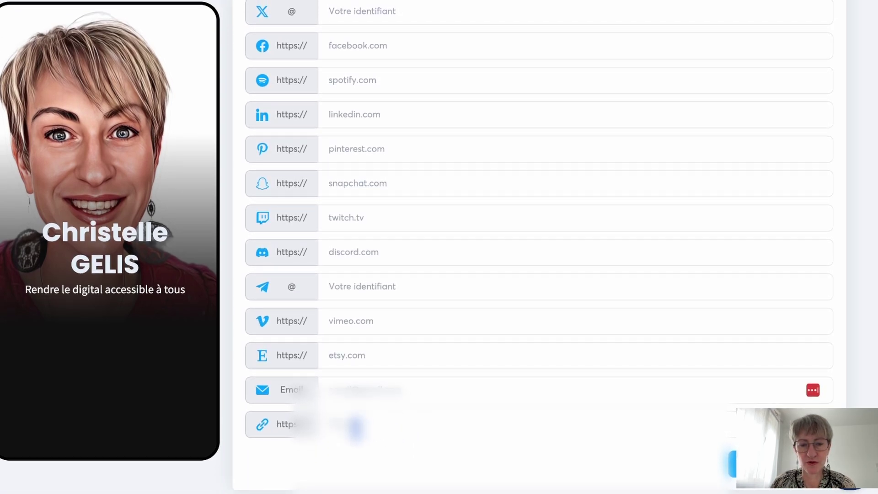
text(wwwgle.fr)
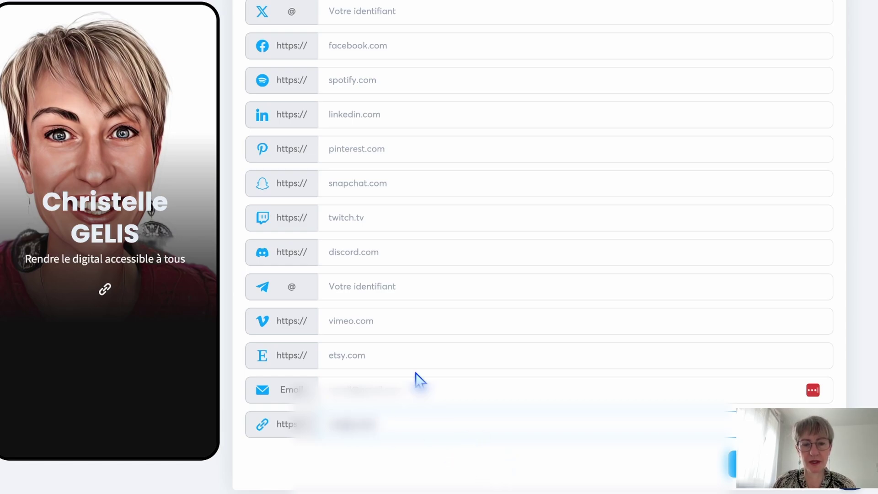
click(368, 383)
click(394, 422)
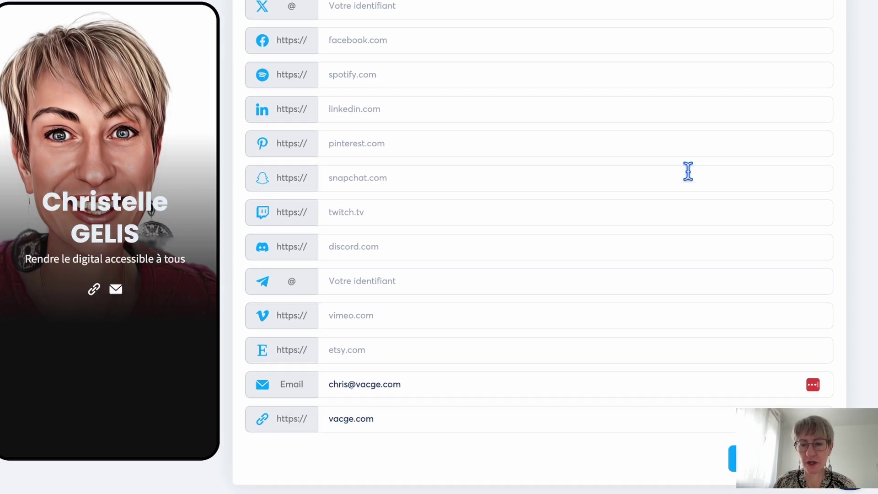
click(732, 463)
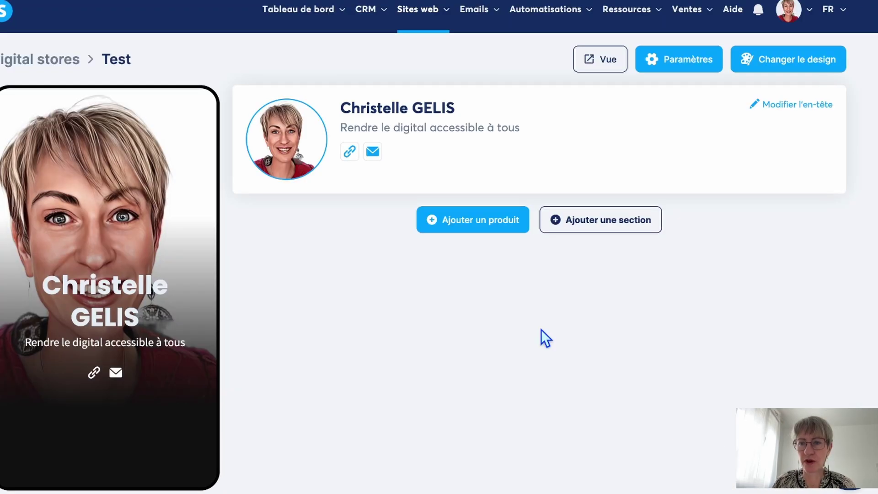
Step: Open the Test store's settings
click(673, 64)
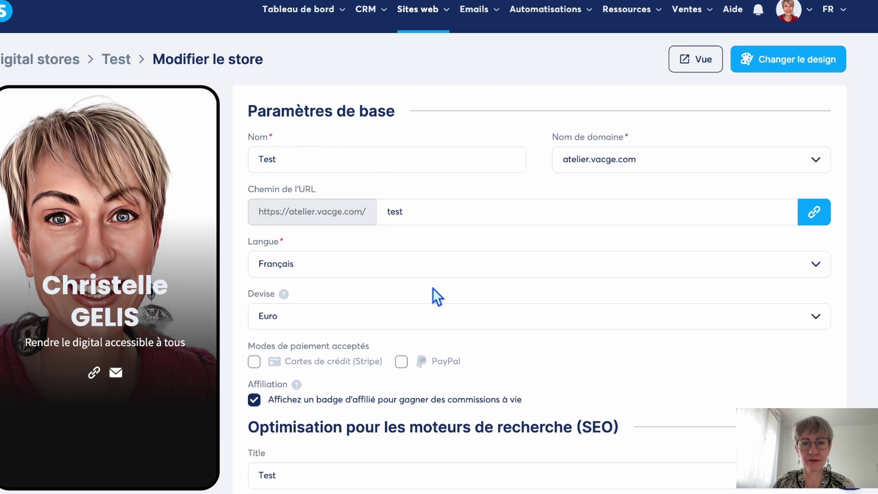
scroll(433, 288, down, 2)
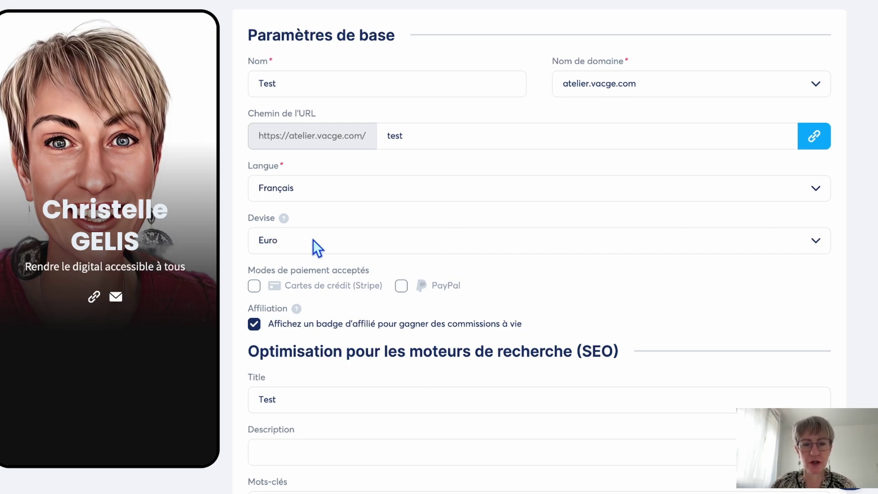
Step: Accept credit card (Stripe) and PayPal payments and turn off the affiliate badge in the basic settings
click(254, 287)
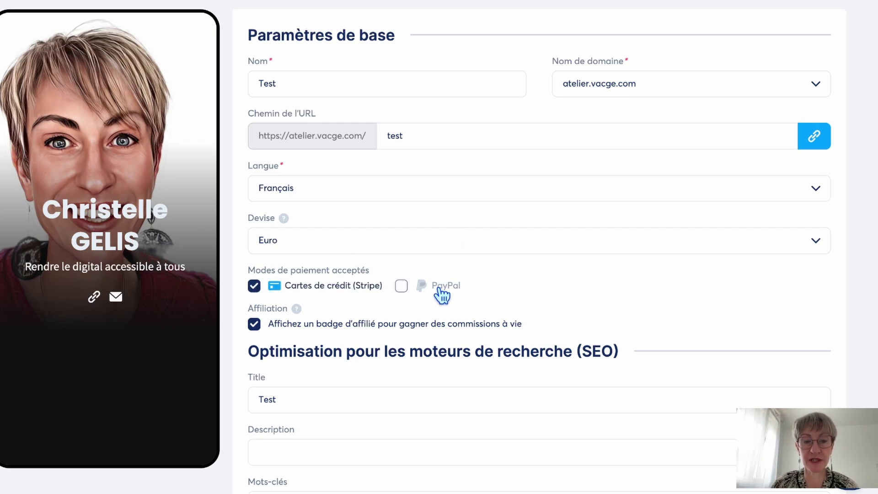
click(401, 286)
scroll(563, 316, down, 2)
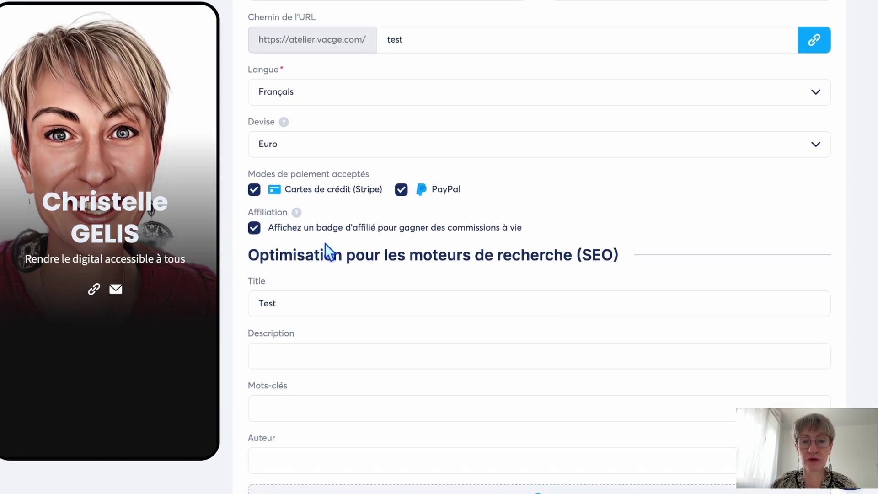
click(254, 228)
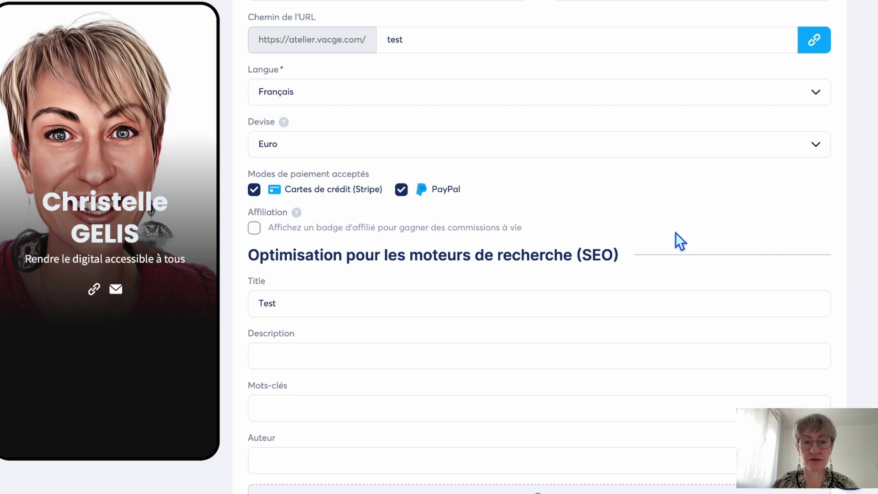
scroll(675, 232, down, 1)
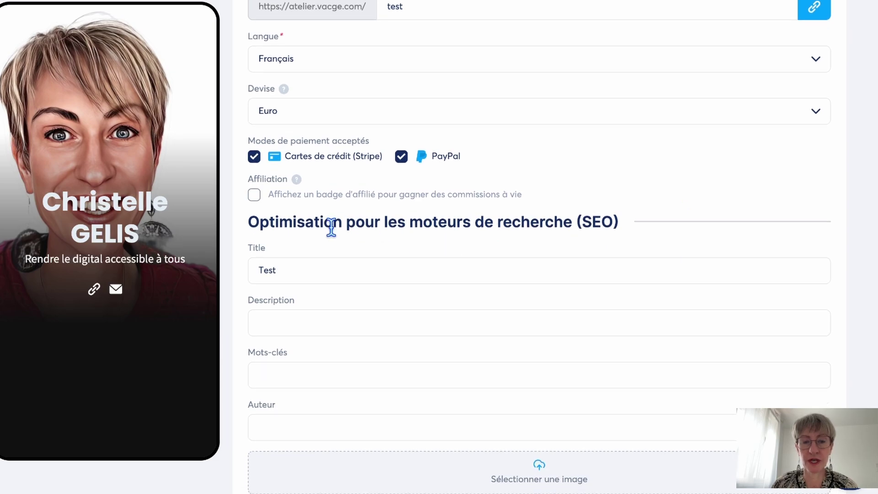
drag(247, 226, 649, 227)
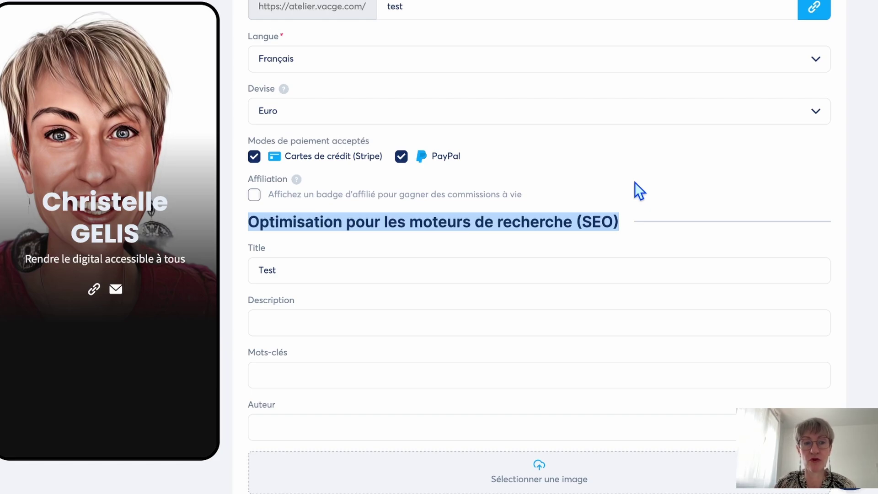
Step: Set the SEO title to "Contruis ton ecosysteme digital facilement et simple sans stress et sans compétence"
click(319, 338)
click(287, 378)
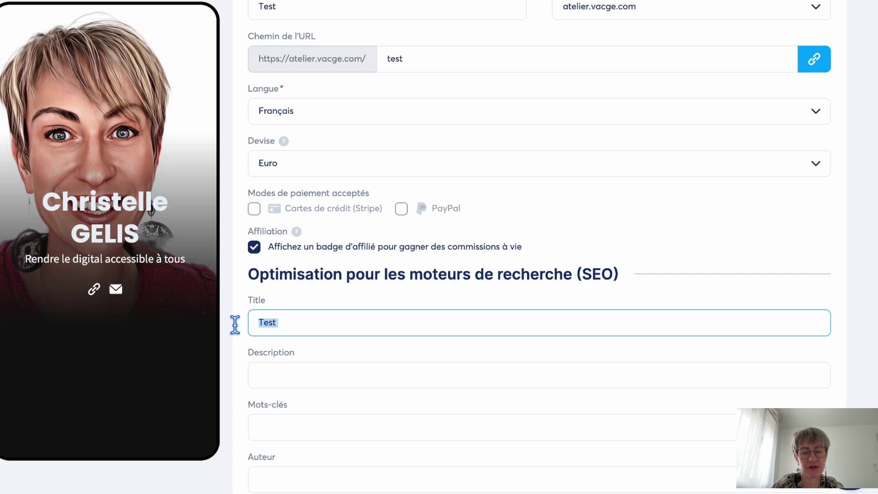
text(Contruis ton ecosysteme digital facilmeent et simple sans stress et sans compétence)
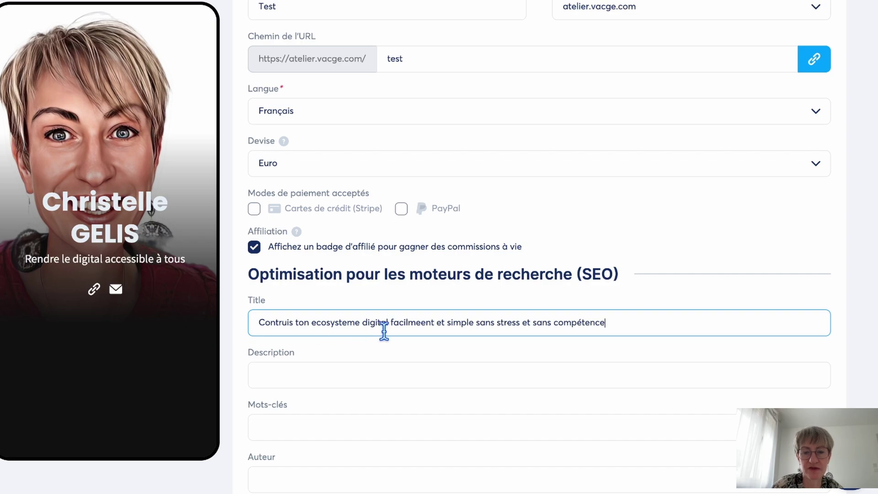
Step: Enter the SEO description "Développe ton entreprise en ligne facilement grâce à nos packs prêts à l'emploi, formations guidées, lives mensuels et accompagnement"
click(318, 375)
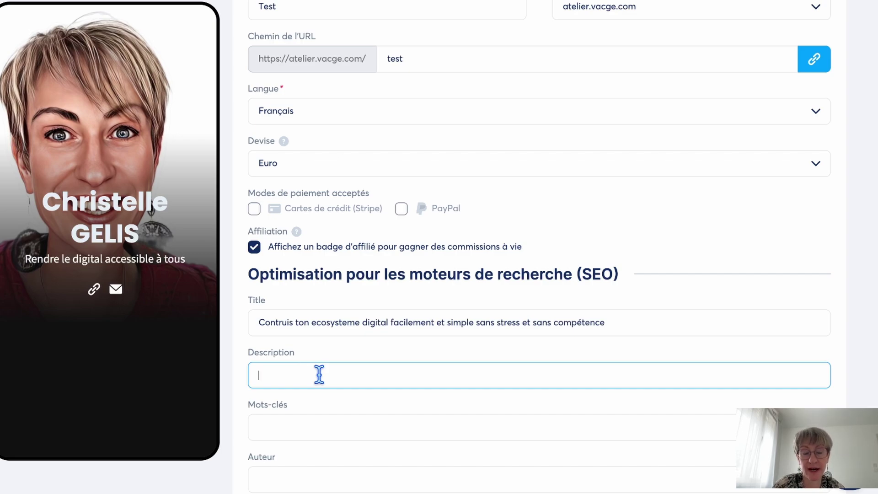
text(Développe ton entreprise en ligne facilement grâce à nos packs prêts à l'emploi, formations guidées, lives mensuels et accompagnement)
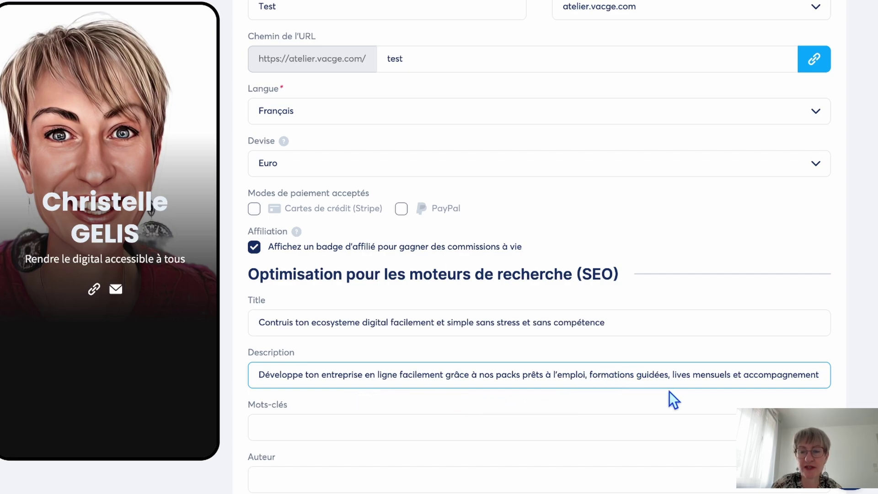
scroll(670, 390, down, 1)
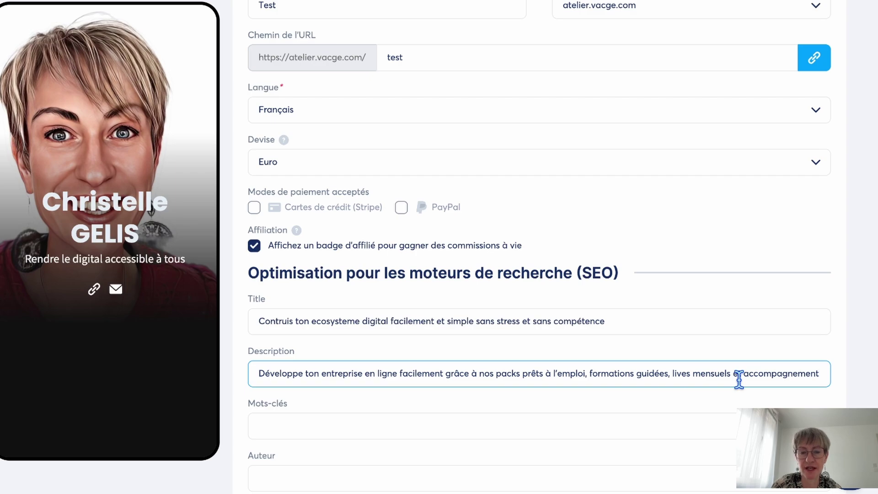
Step: Paste the SEO keyword list beginning "accompagnement digital solopreneurs, écosystème digital débutant, packs marketing digital" and check it through to its later keywords
click(381, 426)
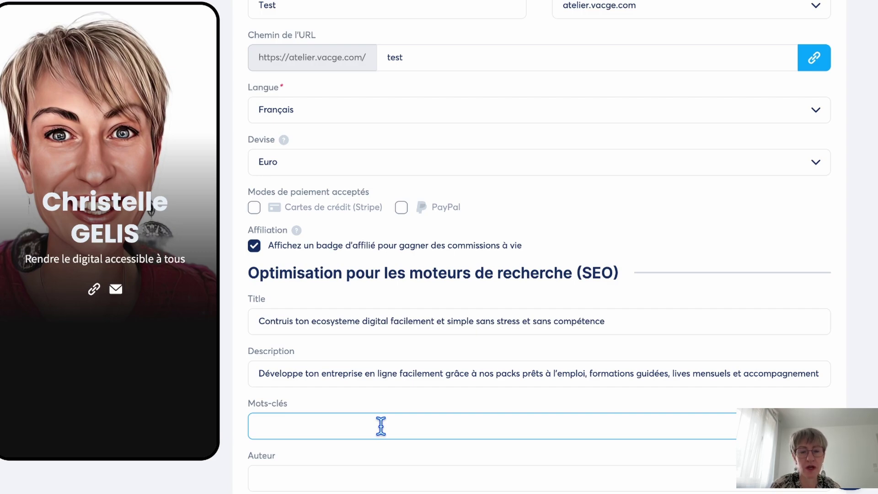
key(ctrl+v)
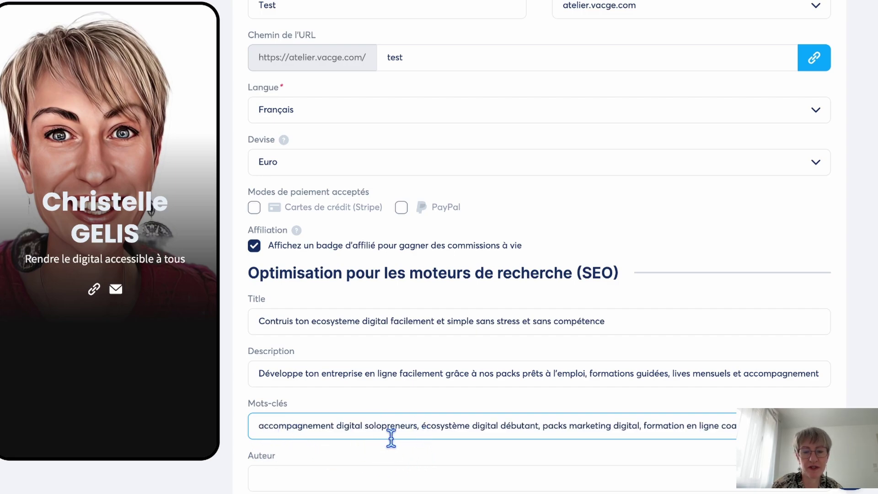
key(Right)
key(Right)
key(Right)
key(Right)
key(Right)
key(Right)
key(Right)
key(Right)
key(Right)
key(Right)
key(Right)
key(Right)
key(Right)
key(Right)
key(Right)
key(Right)
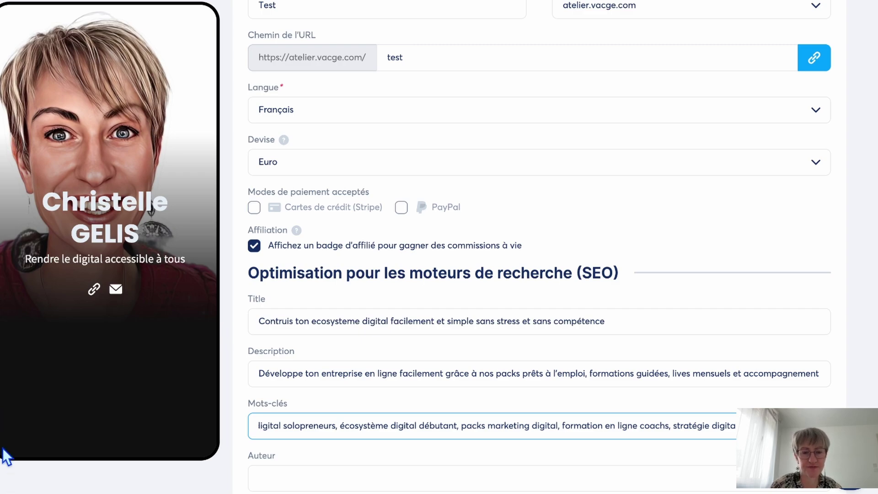
Step: Enter the author's full name followed by "Le digital décompexé" and add the short-haired portrait as the SEO image
scroll(8, 471, down, 3)
click(303, 317)
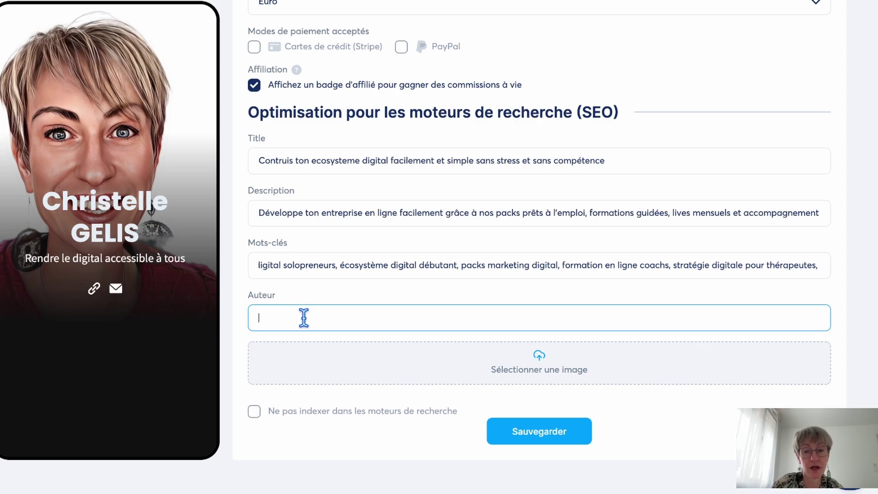
text(christelle GELIS - Le digital décompexé)
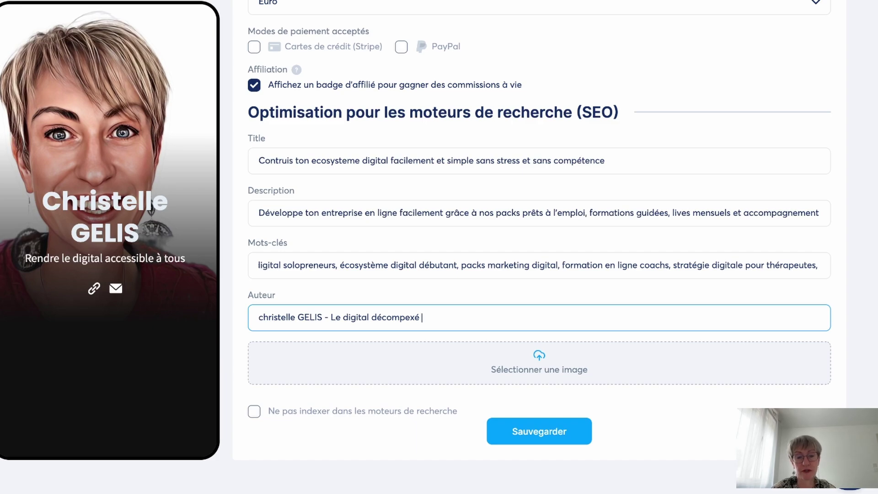
click(514, 370)
scroll(693, 324, down, 5)
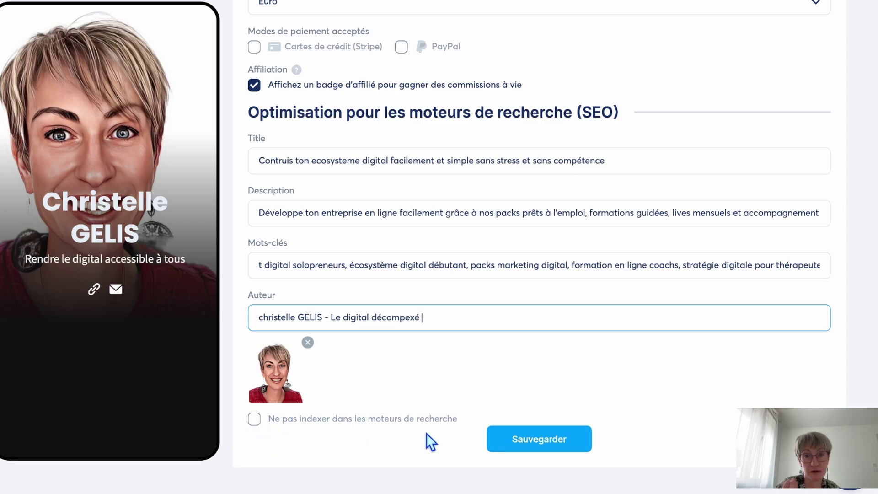
Step: Enable Stripe credit cards and PayPal as payment methods, disable the affiliate badge, and save the store settings
scroll(448, 192, up, 3)
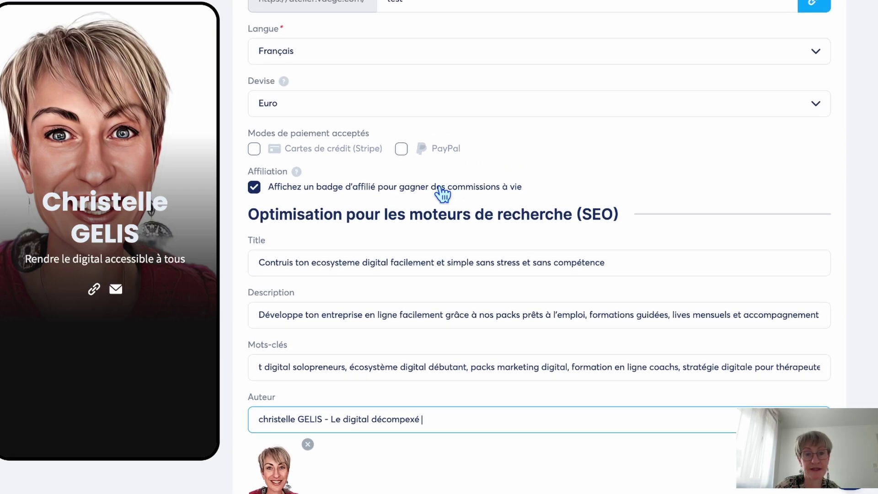
click(255, 148)
click(401, 149)
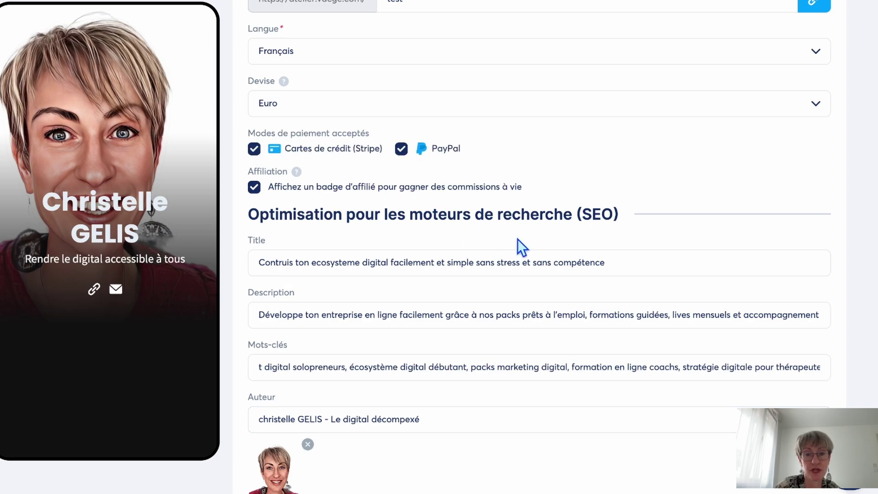
scroll(517, 239, down, 3)
click(254, 39)
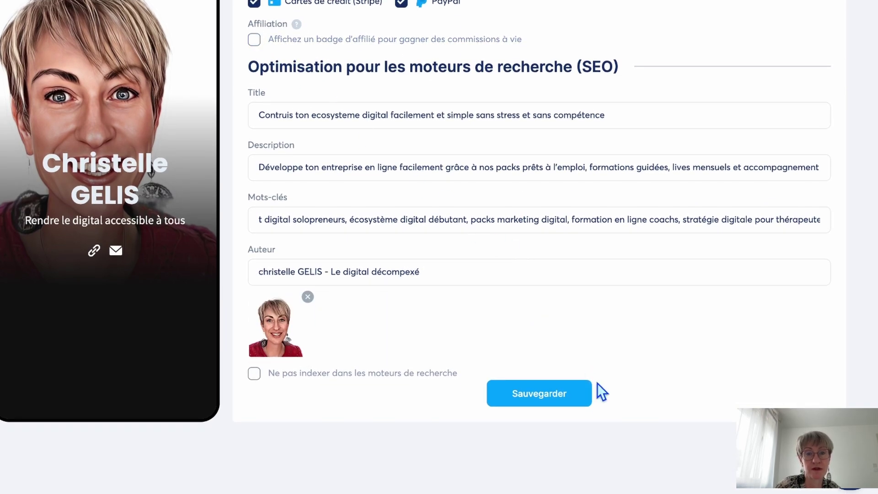
click(546, 394)
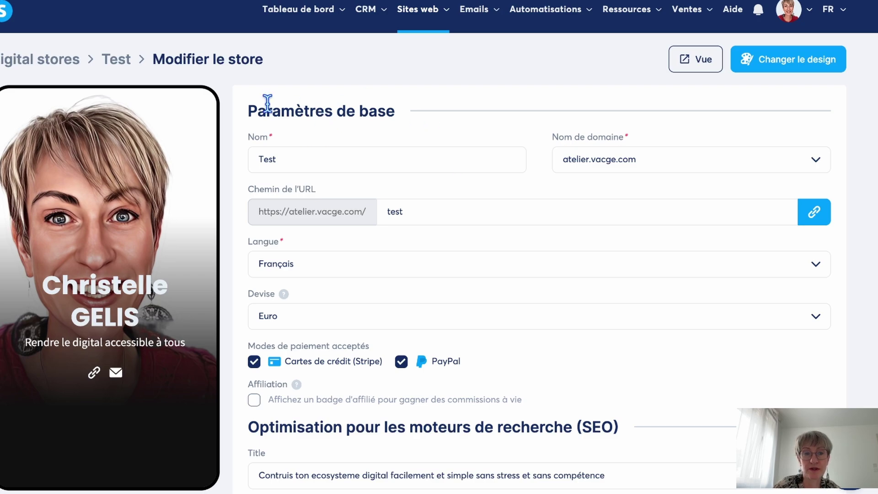
Step: Return to the Test store's page and add a section named Newsletter
click(121, 66)
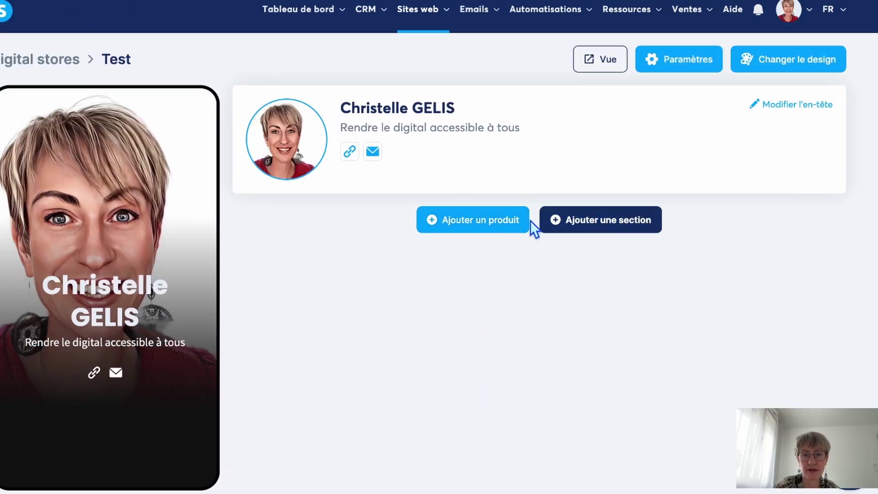
click(590, 227)
click(353, 251)
text(N)
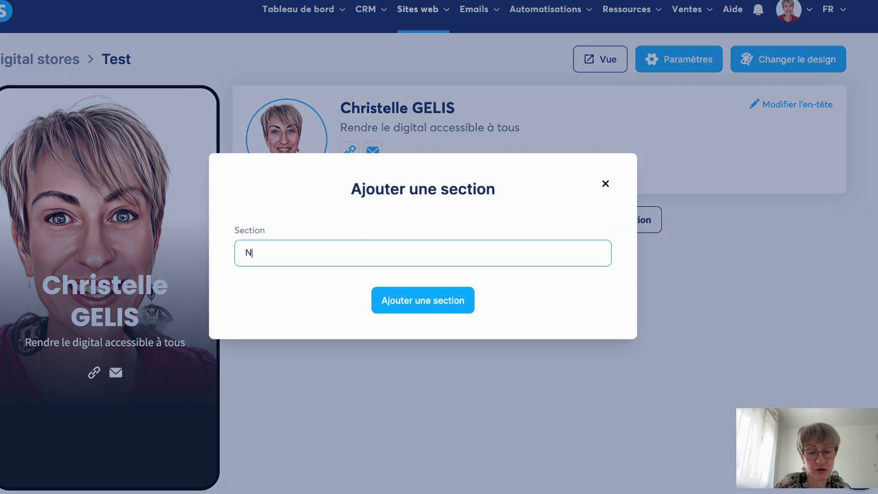
text(ewsletter)
key(Return)
Step: Add a section named "Produits gratuits" to the store
click(604, 282)
click(348, 253)
text(Produits gratuits)
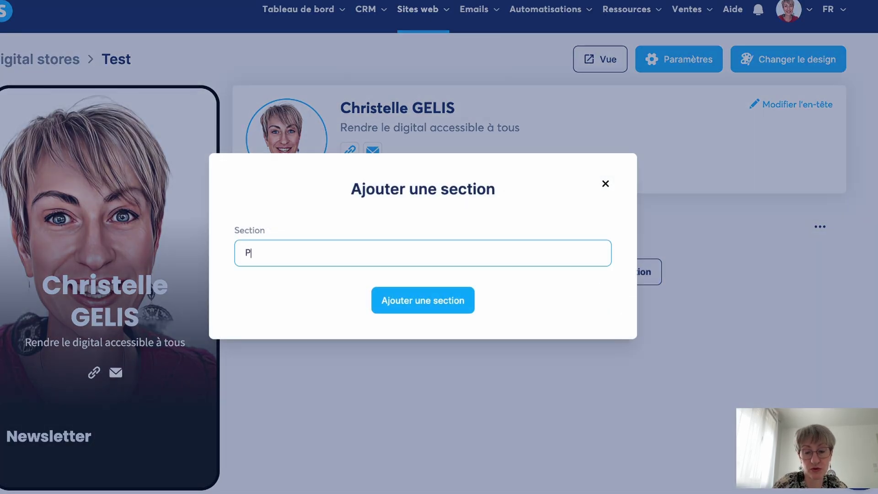
click(409, 300)
Step: Add a section named "Mon actualité" and move it directly below the Newsletter section
click(627, 327)
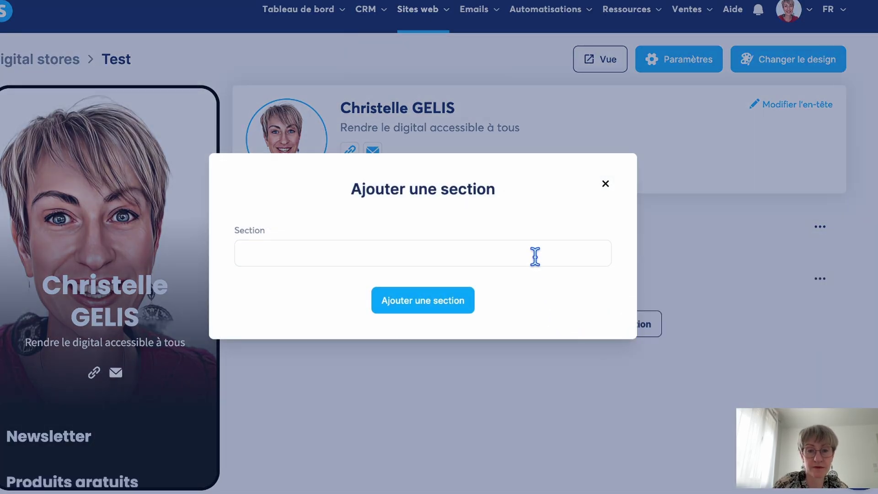
click(522, 386)
click(596, 384)
text(Mon actualité)
click(421, 303)
drag(237, 381, 241, 261)
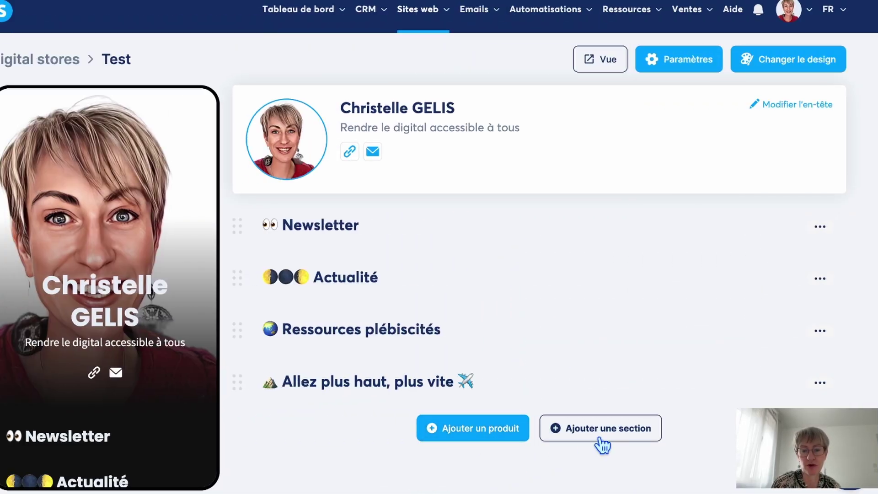
Step: Add a product of the type "Capturer des emails" to the store
click(603, 441)
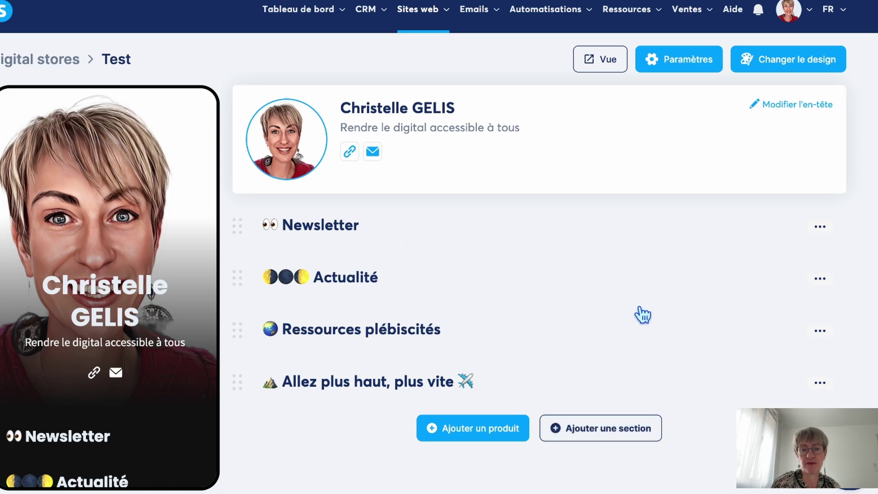
click(459, 428)
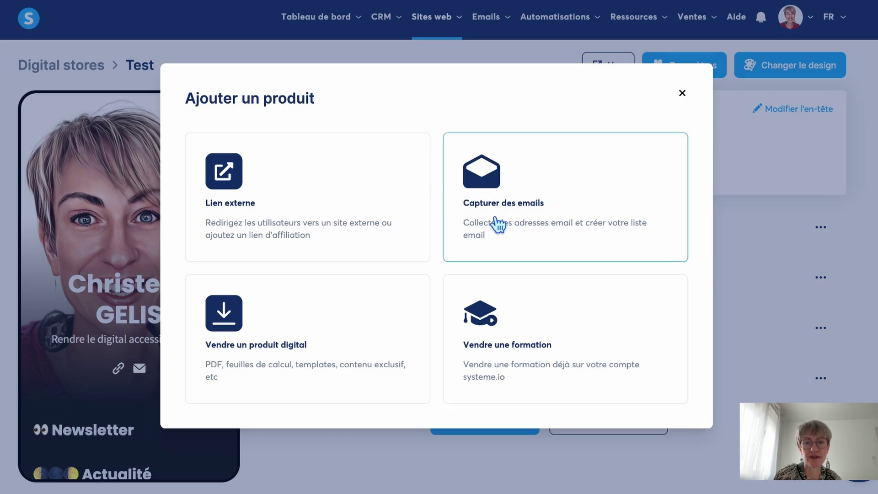
click(498, 215)
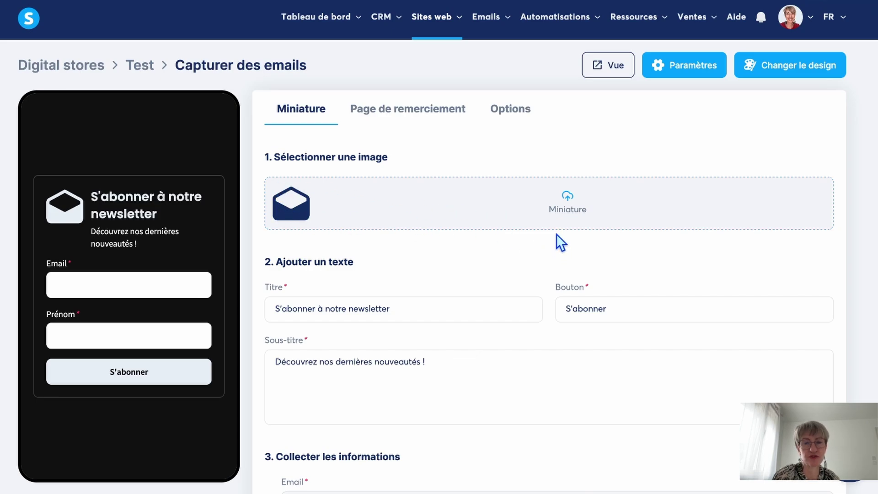
Step: Set the Pac-Man screenshot from the file library, cropped to a centred square, as the email capture product's thumbnail
click(566, 202)
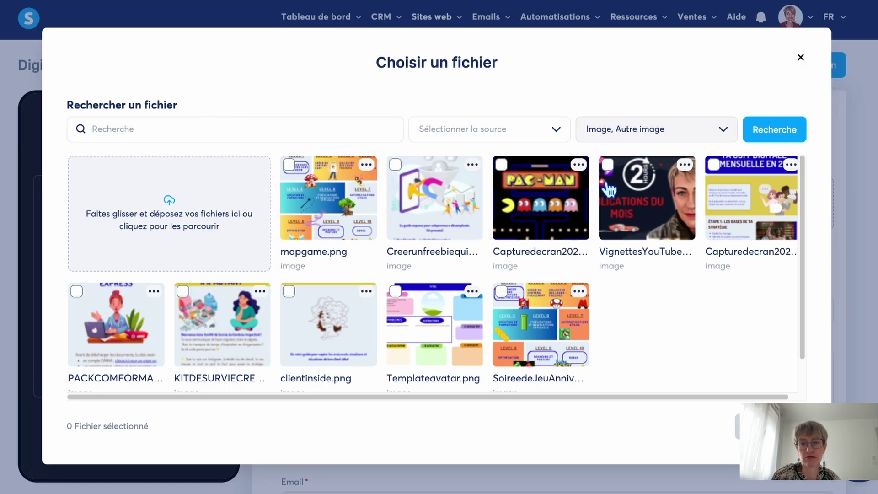
click(542, 206)
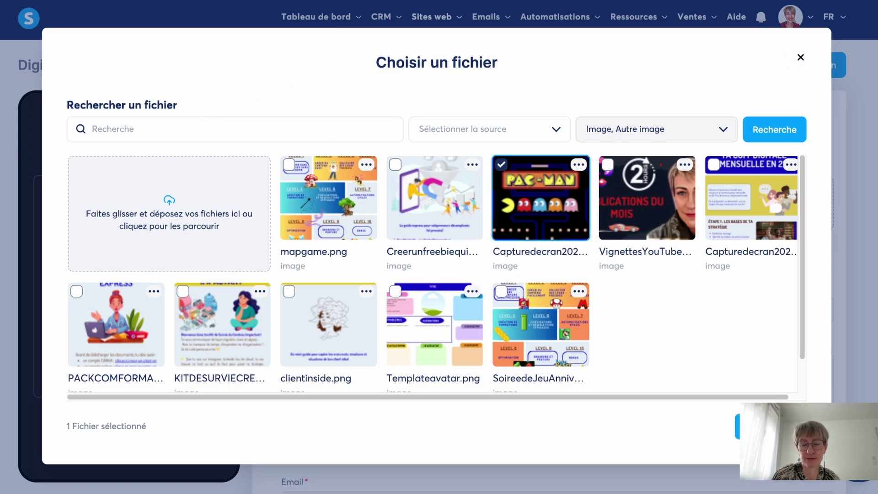
click(759, 426)
mouse_move(457, 296)
mouse_down()
mouse_move(494, 298)
mouse_move(450, 291)
mouse_up()
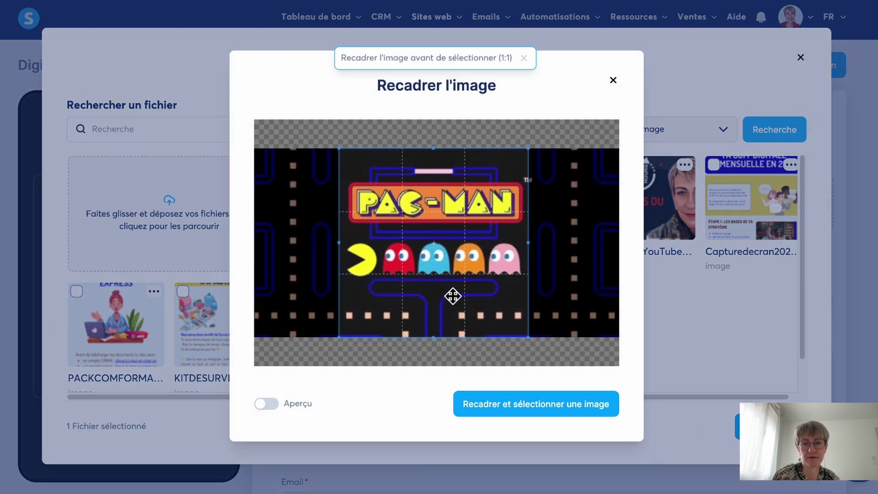
click(527, 414)
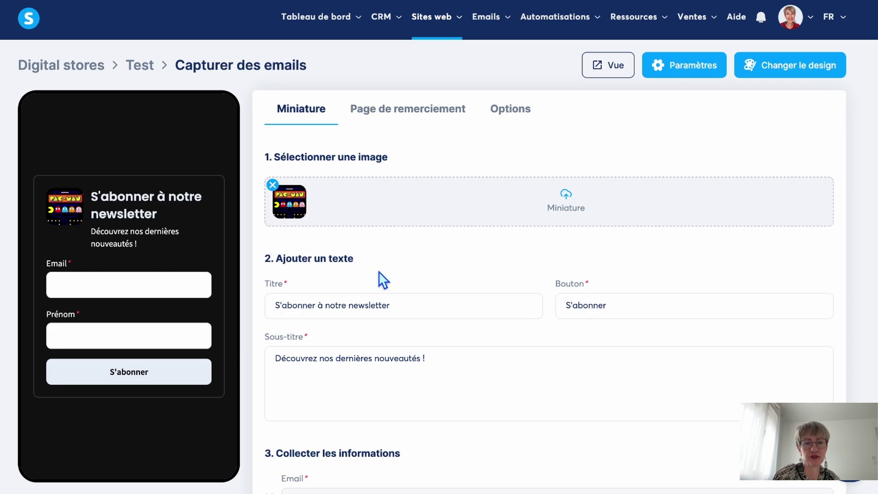
Step: Set the email capture product's title to "Découvre le Game" and its subtitle to "1 email/semaine = 1 niveau débloquer = 1 étage de ton écosystème construit !"
click(417, 306)
key(ctrl+a)
text(Découvre le Game)
drag(266, 359, 479, 357)
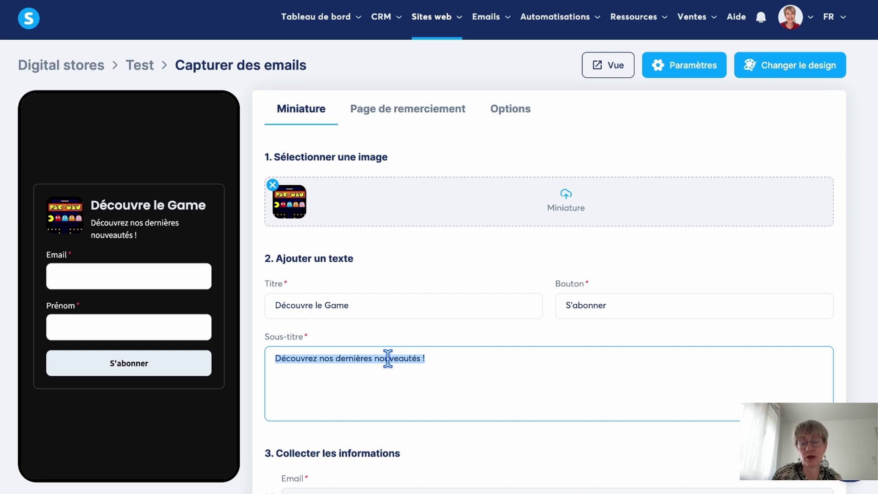
text(1 email/semaine = 1 niveau débloquer = 1 étage de ton écosystème construit !)
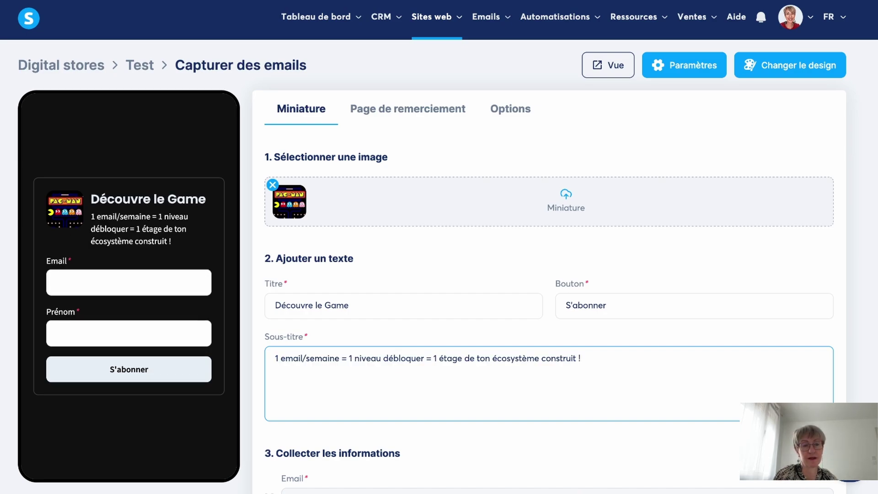
Step: Add a "Nom" field to the form and arrange the collected fields in the order Nom, Prénom, Email
scroll(370, 423, down, 3)
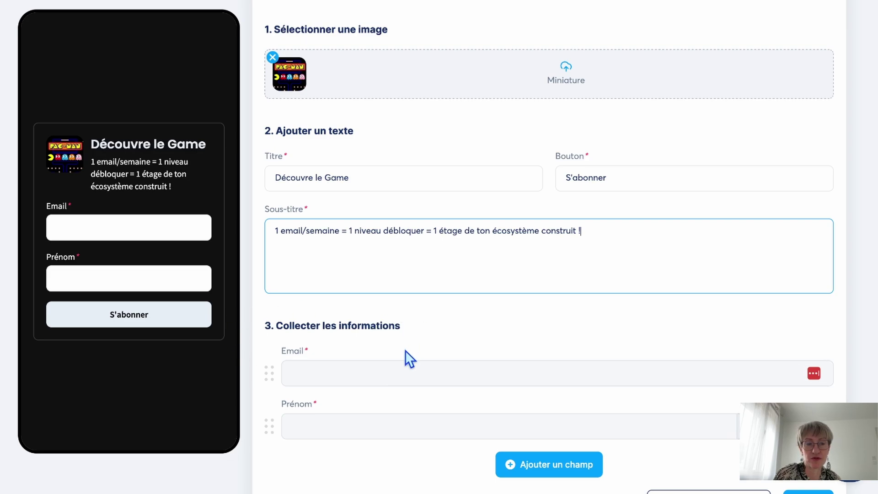
drag(265, 429, 267, 352)
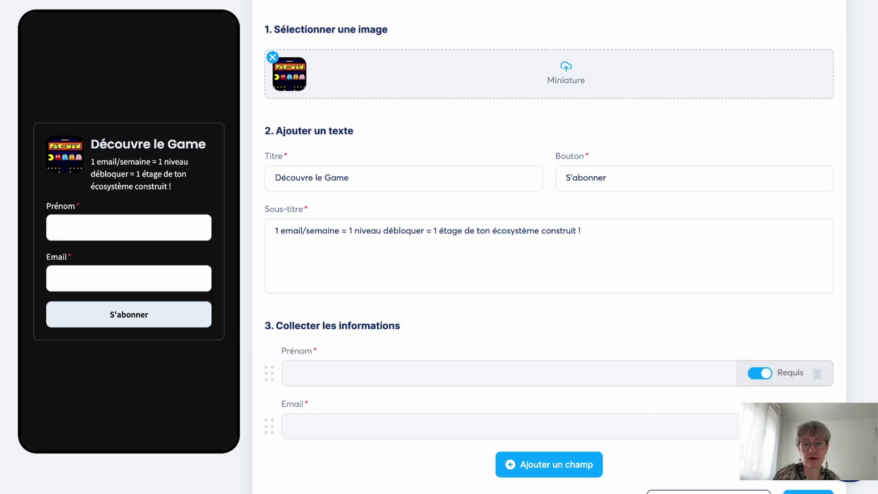
scroll(627, 430, down, 2)
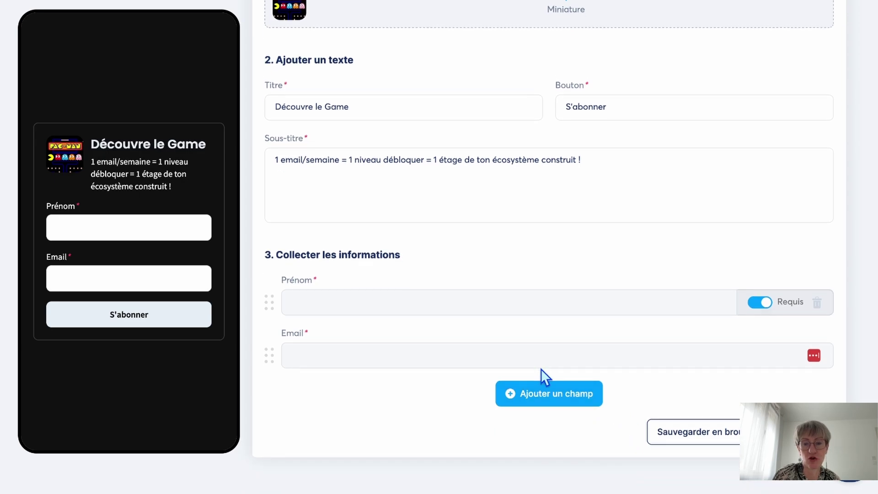
click(558, 395)
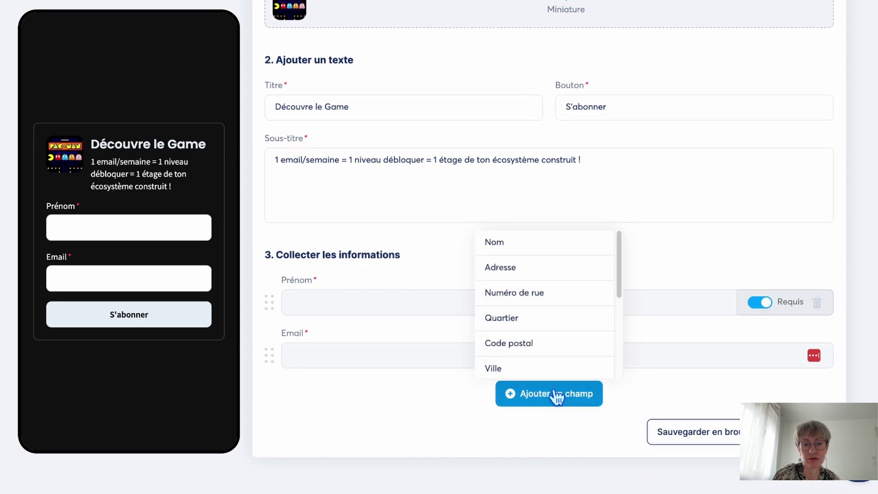
click(528, 248)
drag(266, 413, 271, 270)
scroll(331, 371, down, 1)
scroll(330, 372, down, 2)
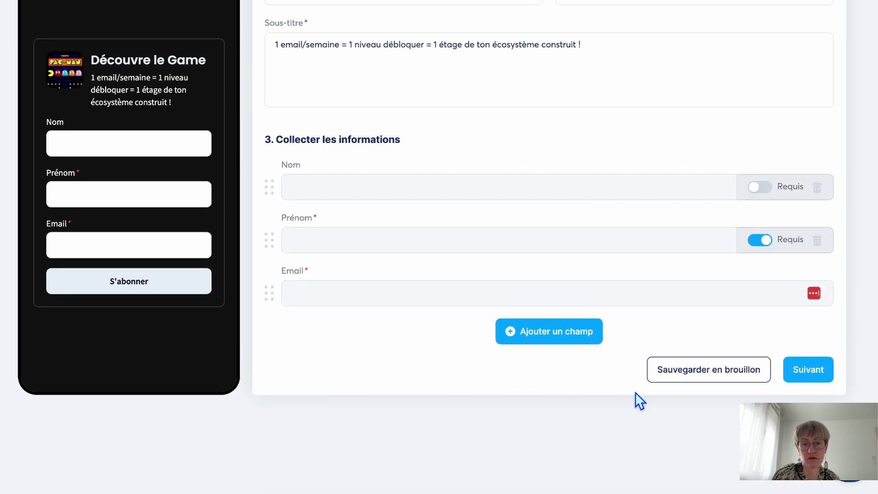
Step: Publish the email capture product with its default thank-you page and move it directly below the Newsletter section heading
click(826, 374)
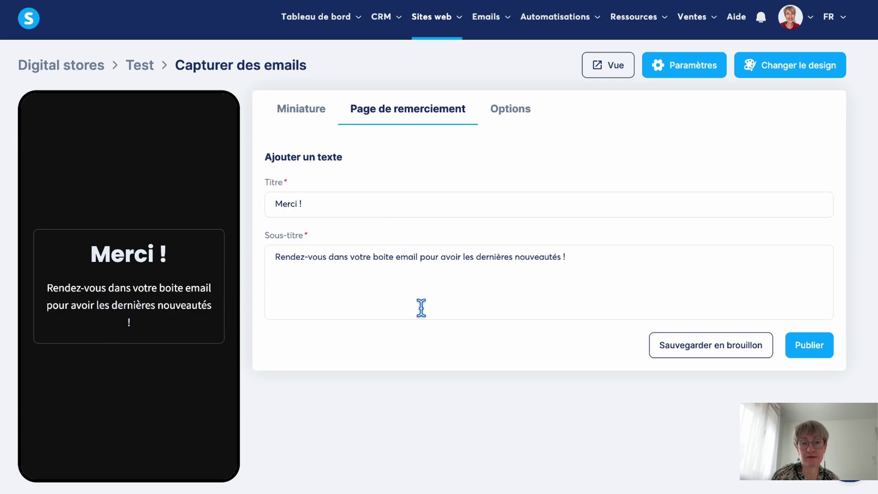
click(514, 120)
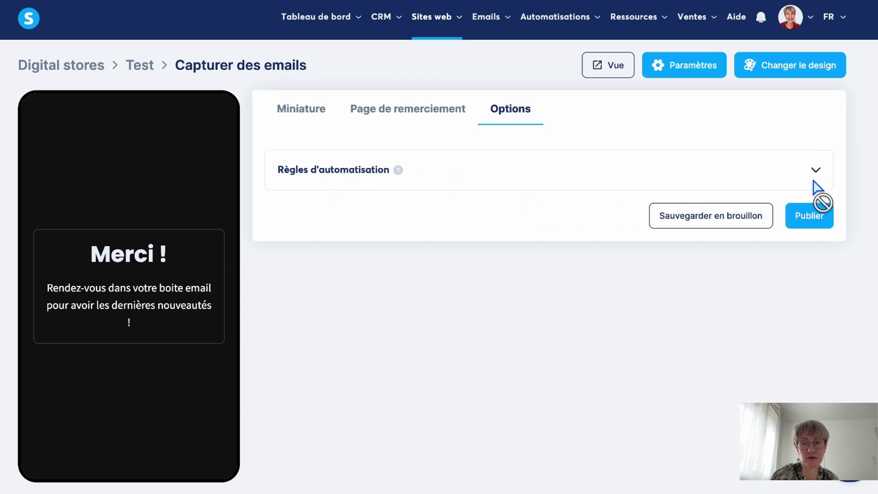
click(812, 214)
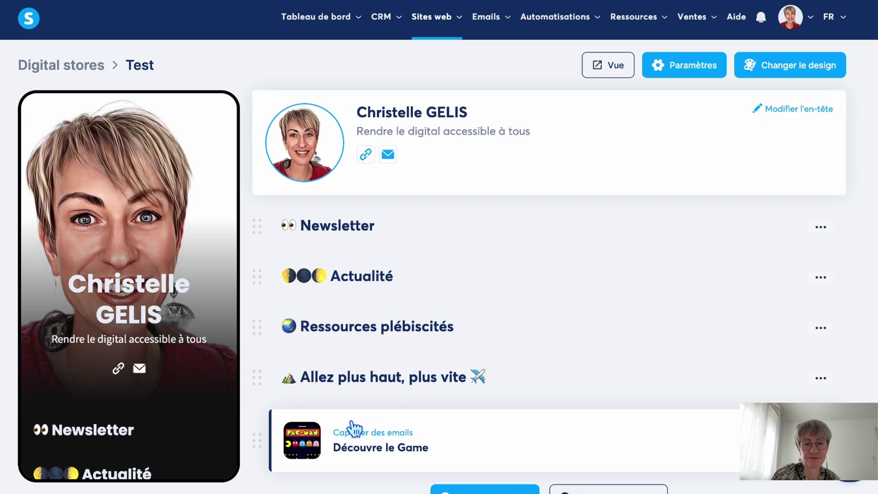
click(300, 420)
drag(300, 420, 303, 274)
Step: Start an automation rule for the "Découvre le Game" product with the trigger "Inscrit au formulaire du digital store"
click(820, 289)
click(371, 309)
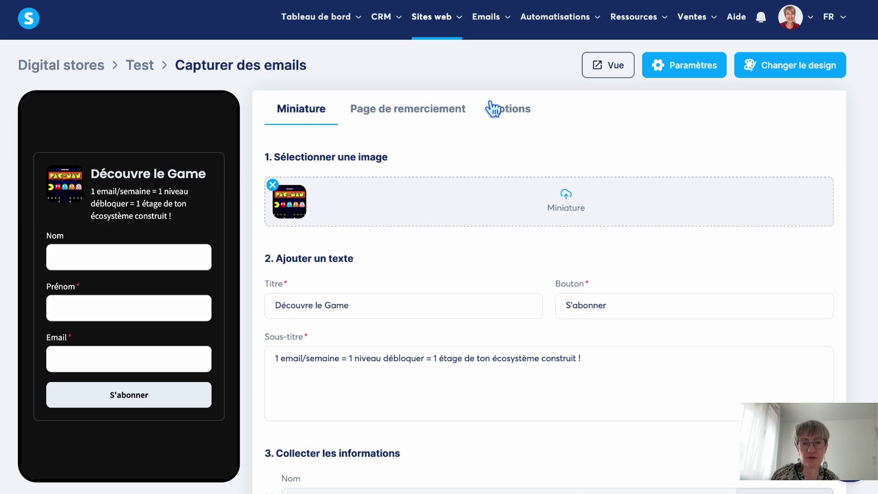
click(505, 117)
click(344, 172)
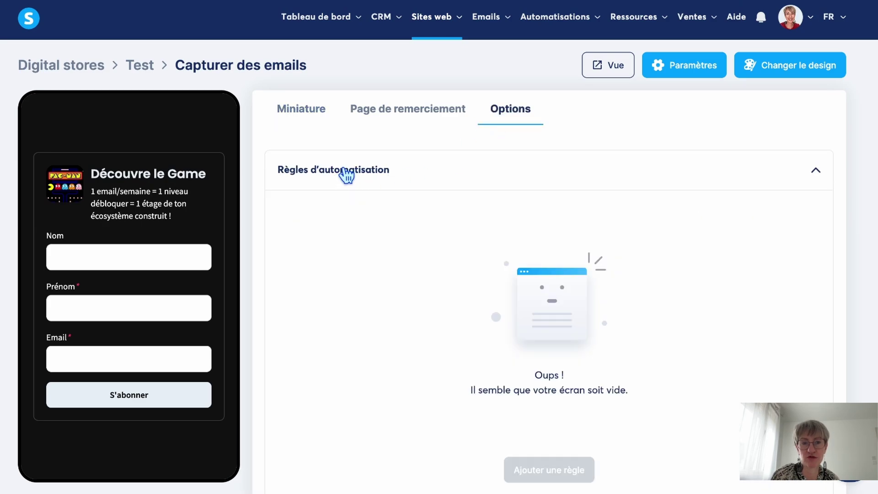
click(565, 472)
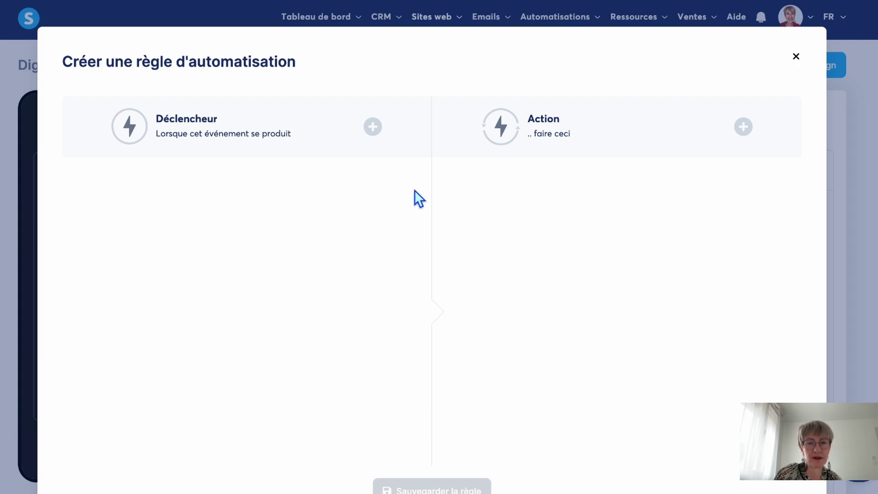
click(373, 125)
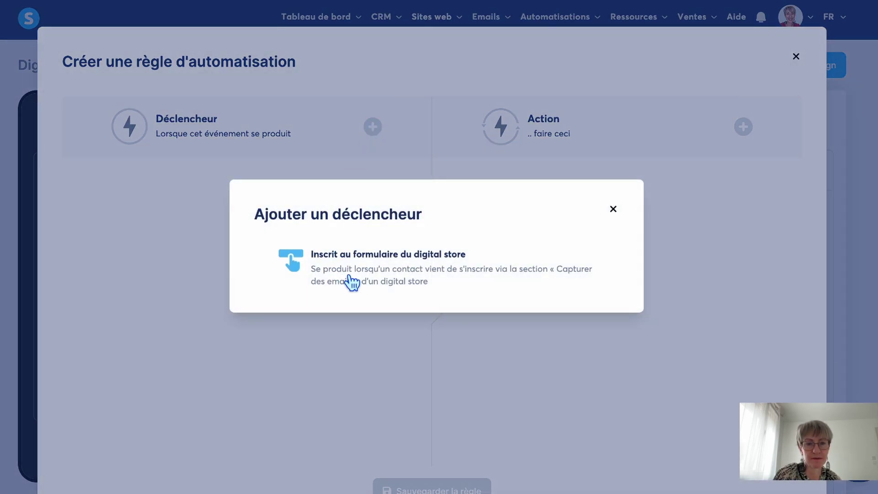
click(365, 269)
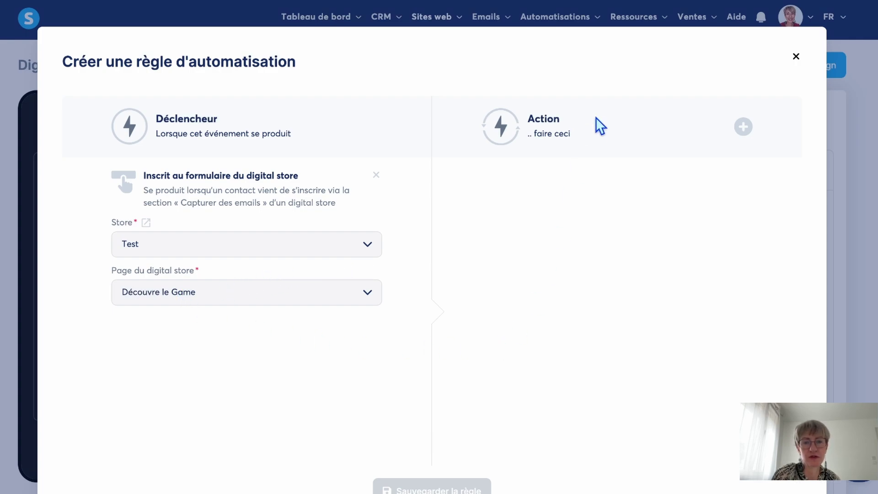
Step: Add an "Ajouter un tag" action to the rule with the tag "Newsletter"
click(743, 127)
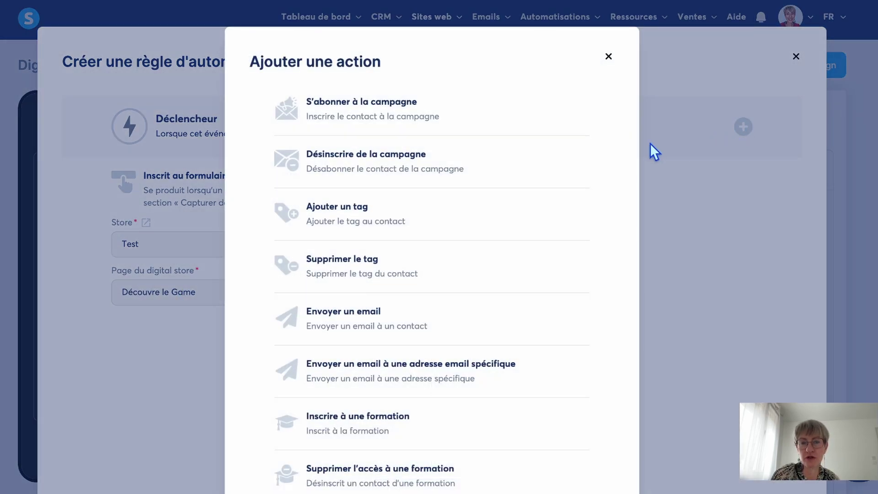
click(382, 219)
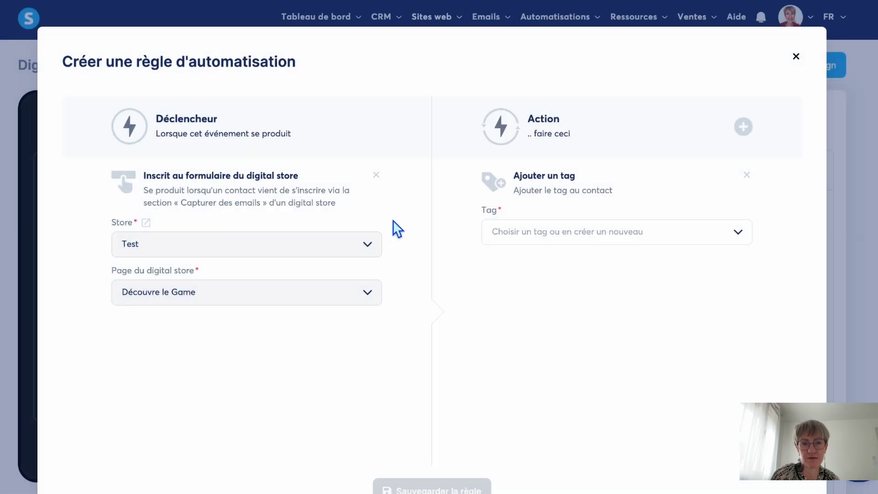
click(599, 233)
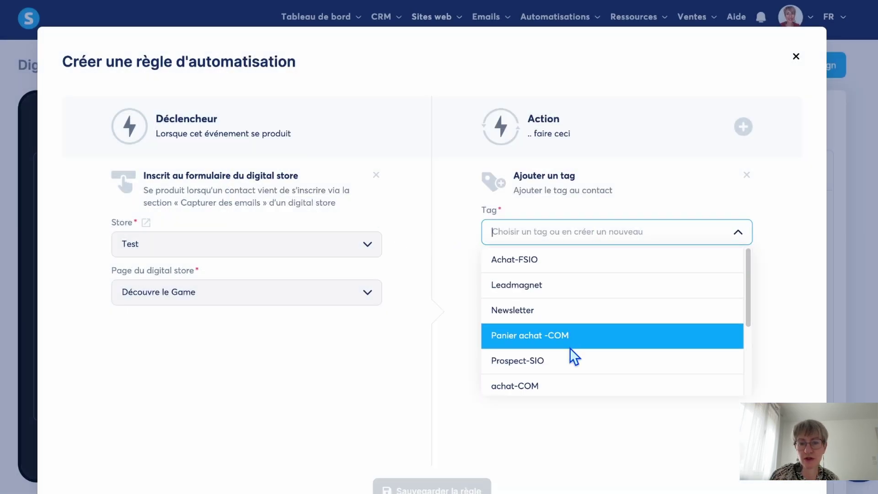
click(559, 310)
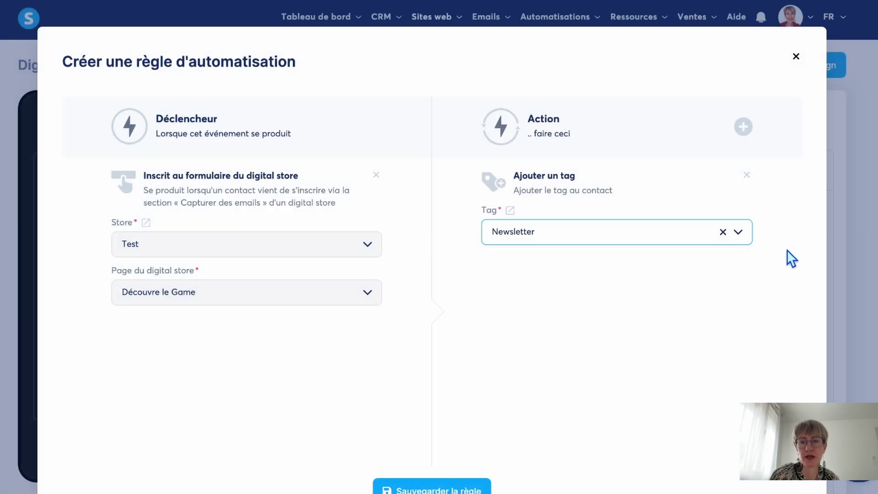
Step: Add a "S'abonner à la campagne" action to the rule with the campaign "Newsletters"
click(741, 128)
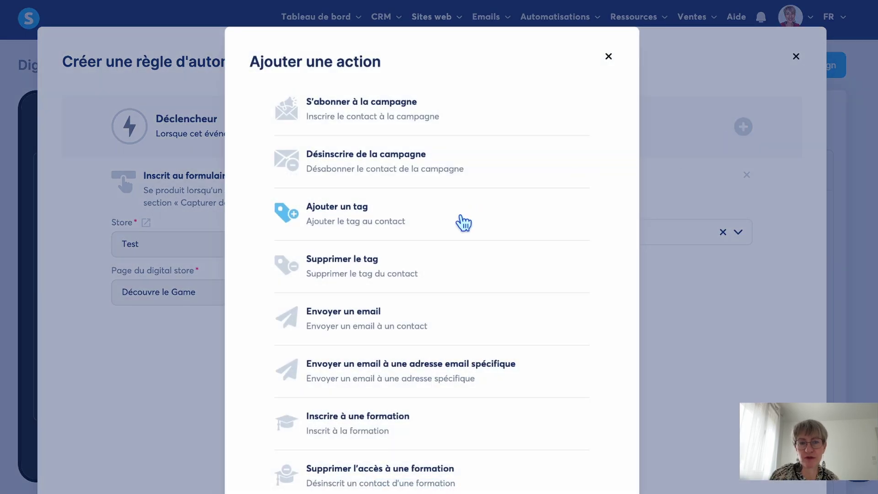
click(416, 120)
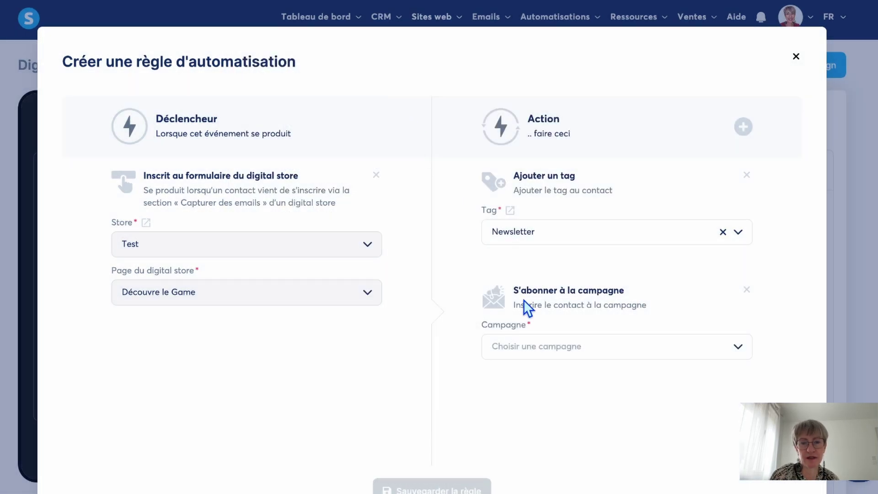
click(542, 347)
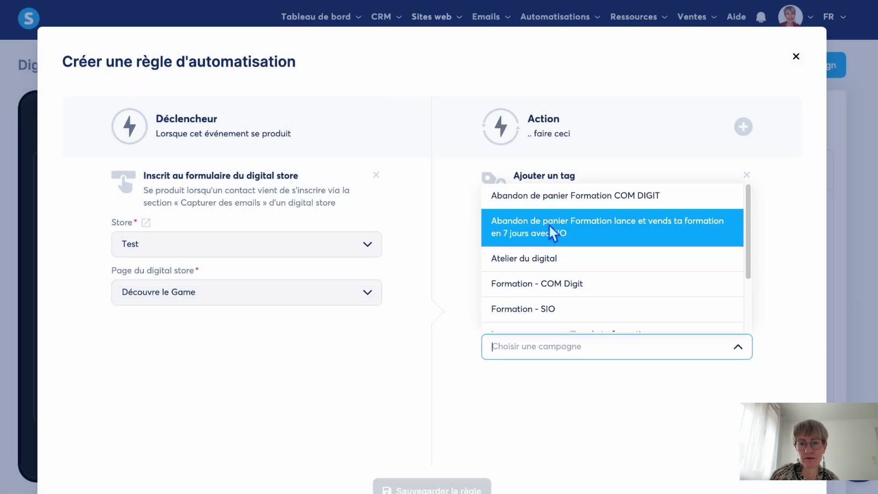
scroll(546, 293, down, 3)
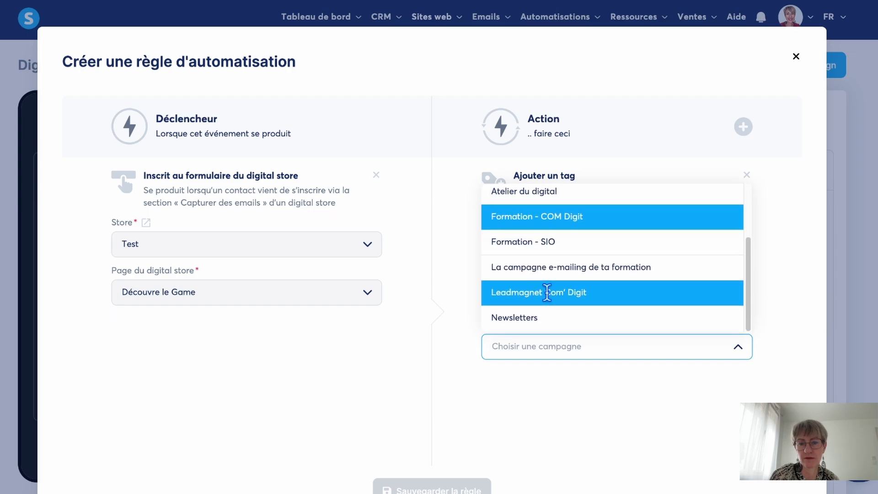
click(545, 314)
click(608, 422)
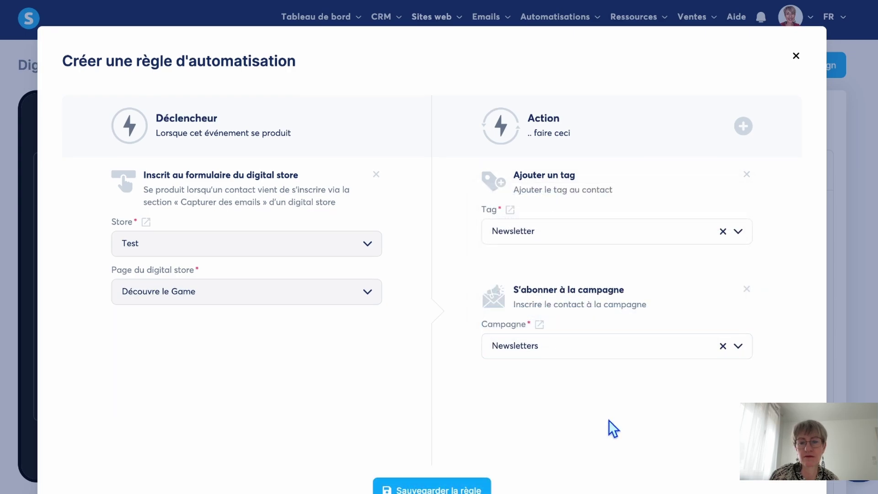
Step: Try to save the automation rule and return to the Test store's overview
scroll(608, 420, down, 2)
click(467, 434)
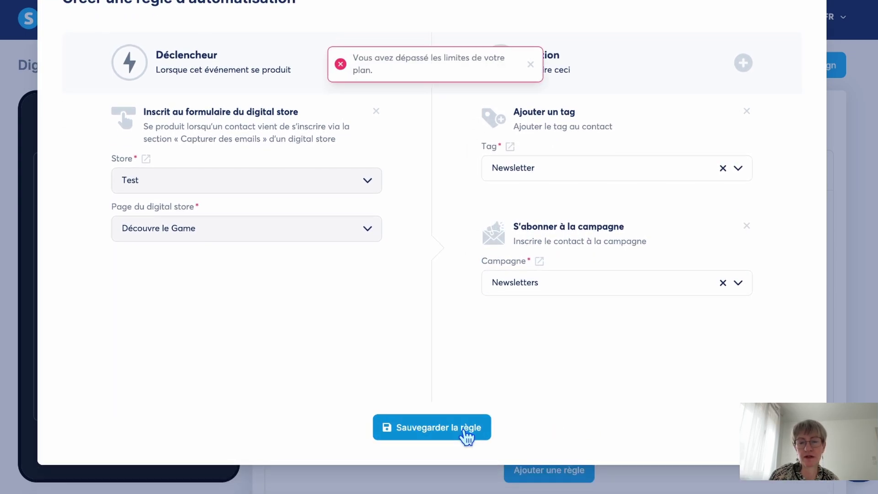
click(140, 68)
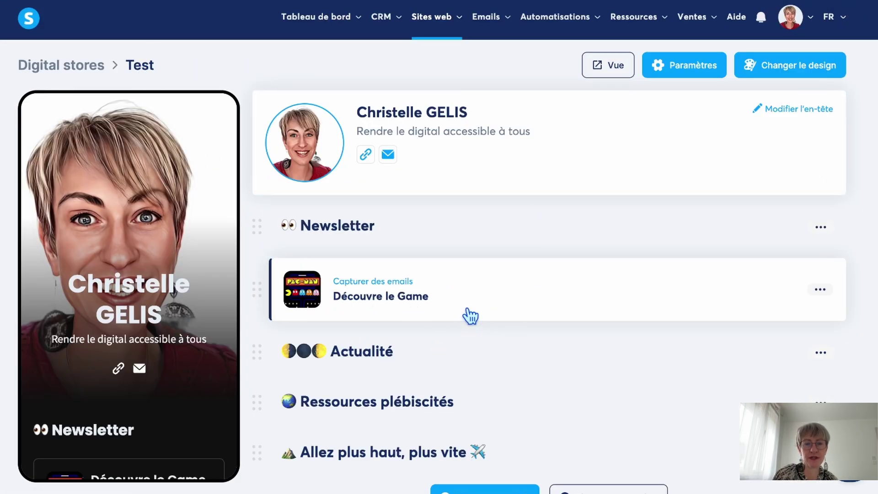
Step: Add a product of the type "Lien externe" to the store
scroll(432, 352, down, 1)
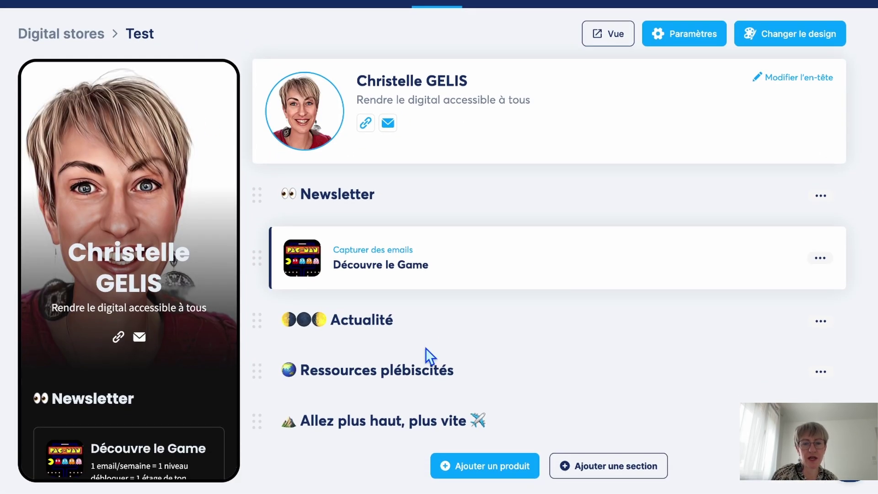
click(502, 467)
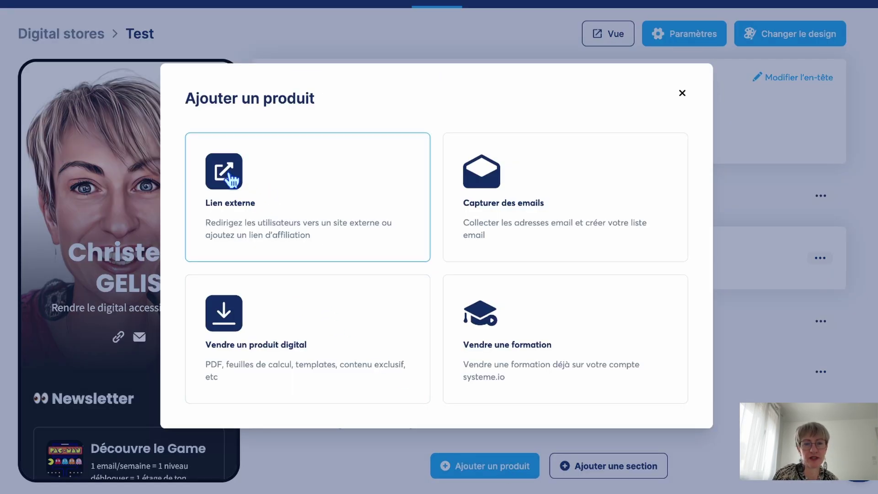
click(229, 173)
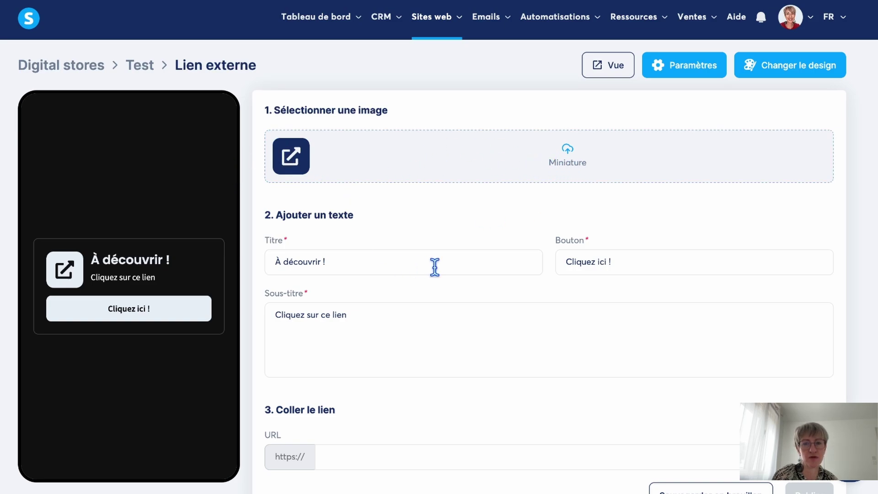
Step: Set the external link product's title to "Evenement à Cannes" and its button text to "Inscris-toi"
drag(349, 259, 232, 250)
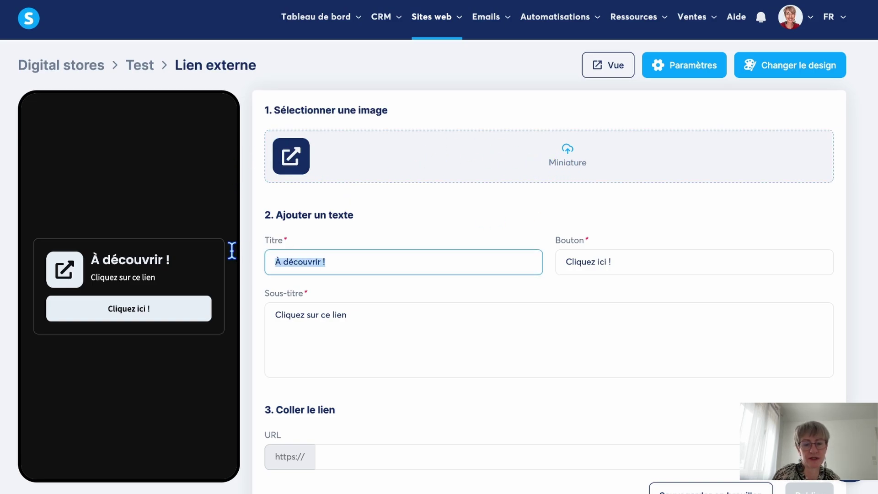
text(2ven)
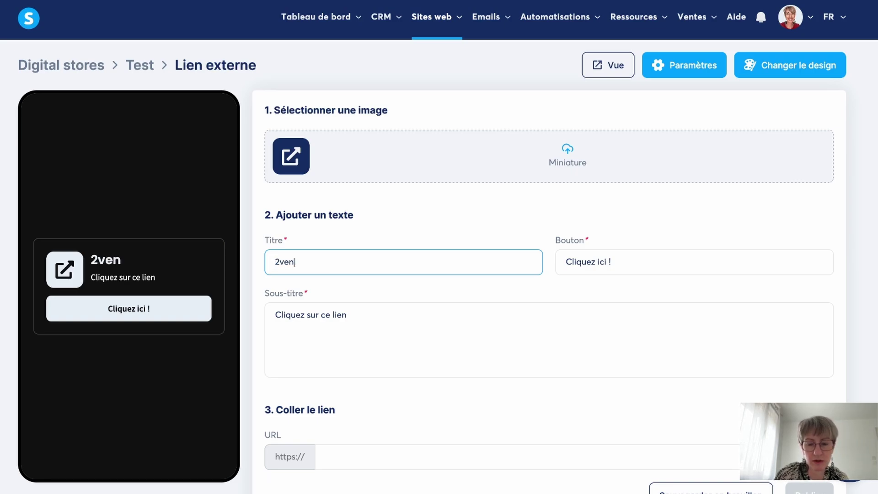
text(ement à CA)
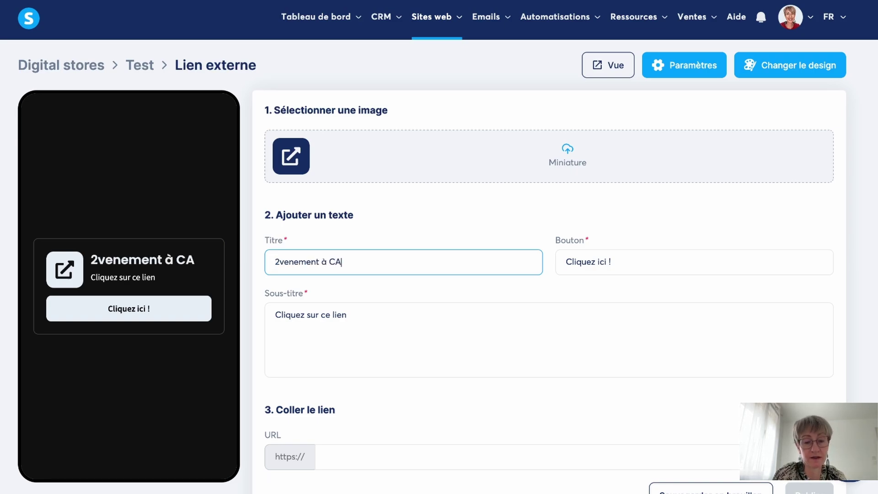
text(nnes)
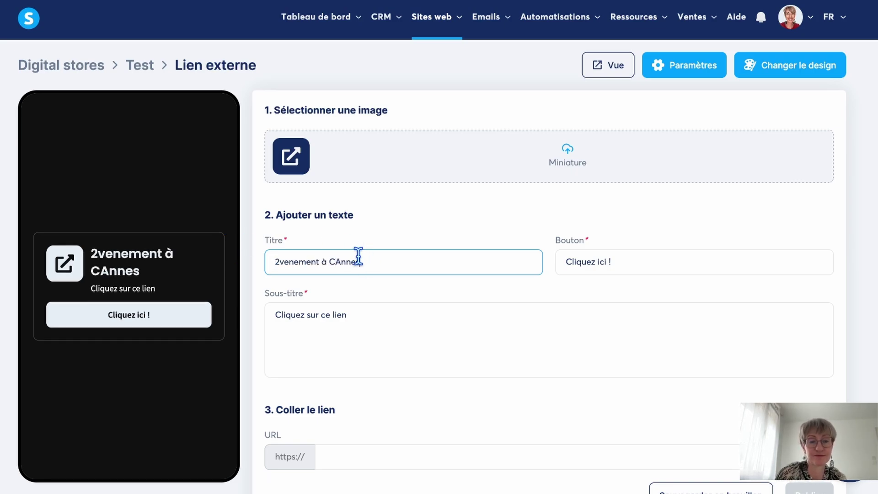
click(341, 262)
key(BackSpace)
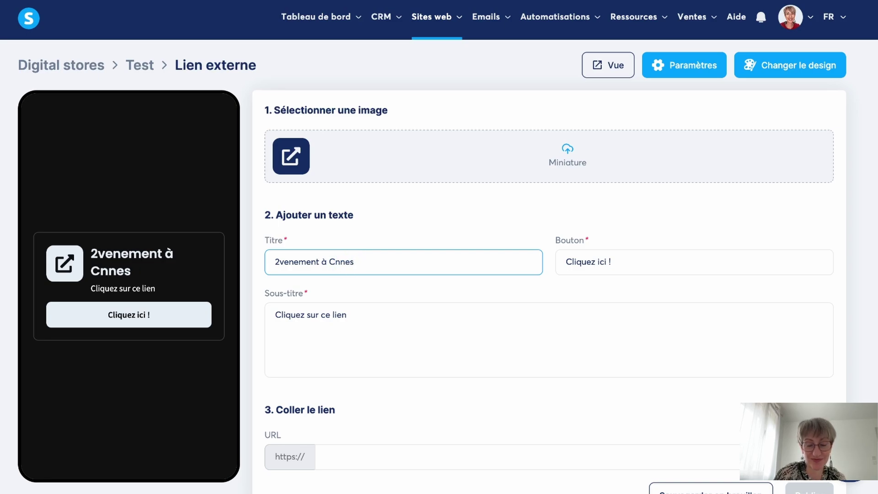
Step: Set the external link product's subtitle to "evenement en présentiel" and its URL to "vacge.com", and save it as a draft
drag(347, 315, 262, 308)
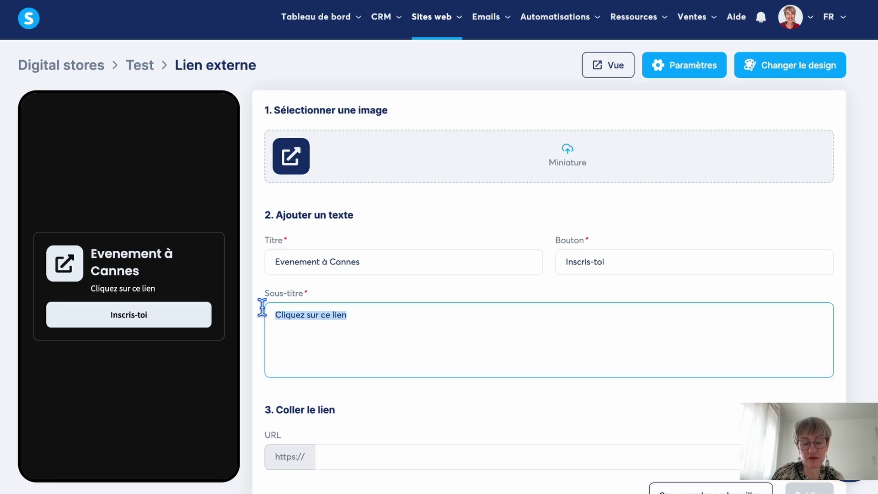
text(evenement en présentiel)
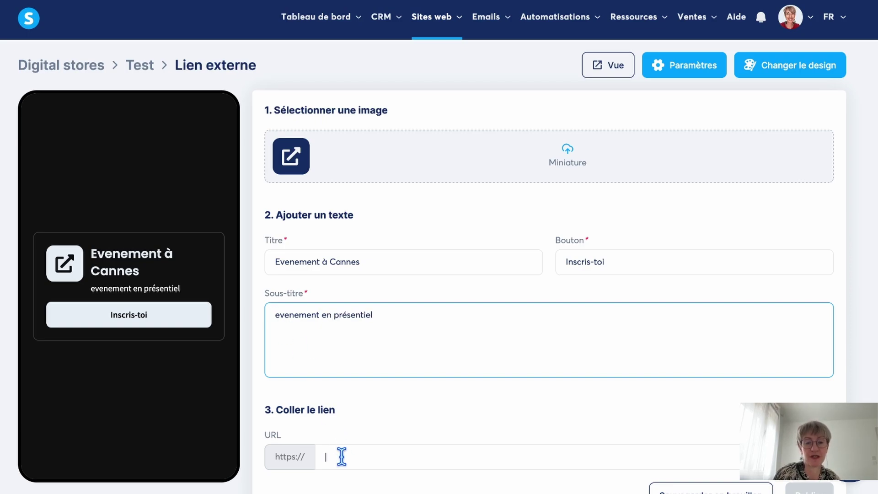
click(342, 456)
text(va)
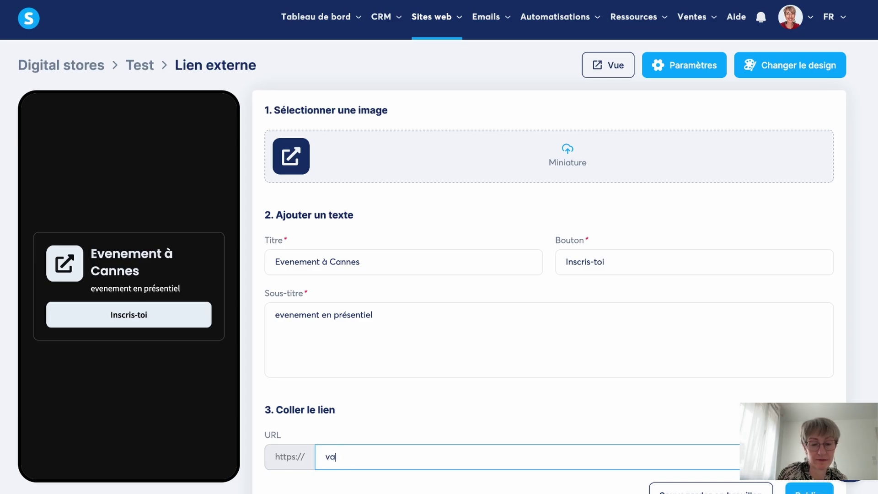
text(cge.com)
scroll(613, 451, down, 1)
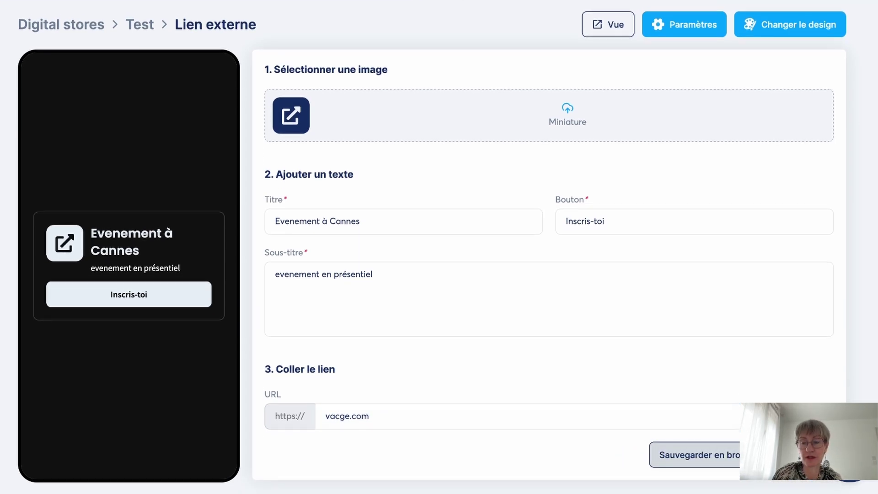
click(752, 455)
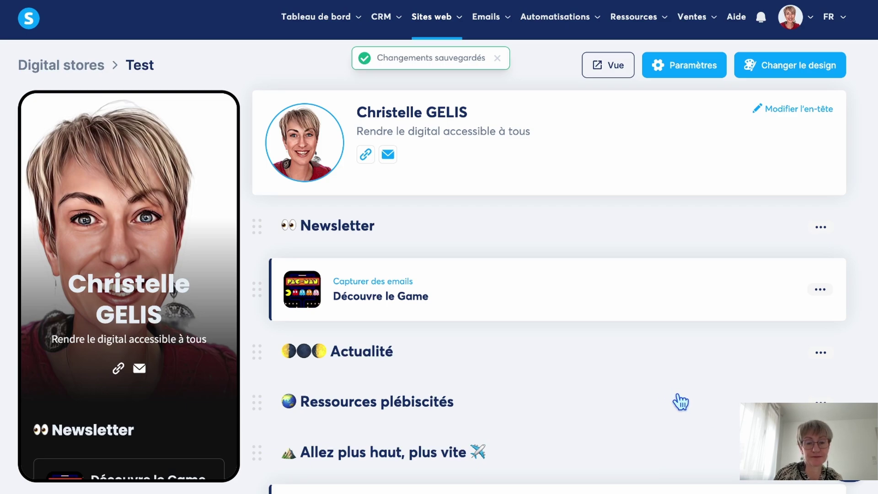
Step: Move the "Evenement à Cannes" product under the "Actualité" section and nest it inside that section
scroll(583, 484, down, 2)
drag(358, 435, 368, 331)
drag(257, 315, 278, 317)
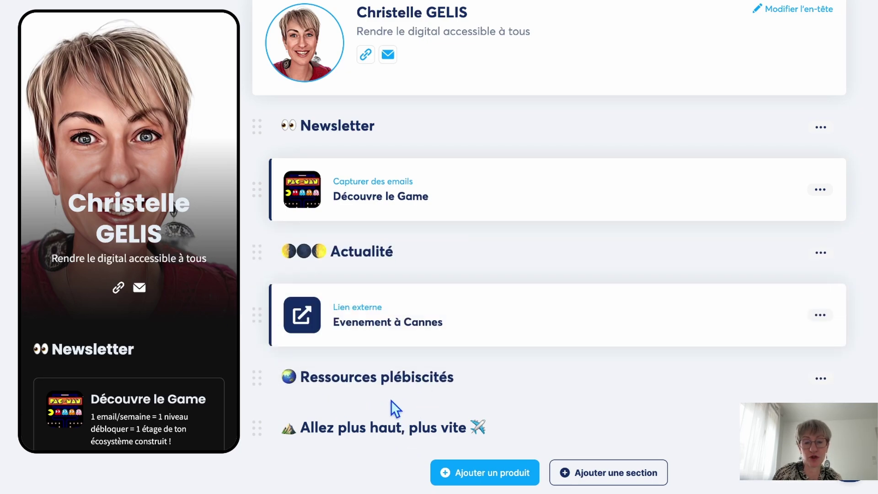
Step: Add a product of the type "Vendre un produit digital" with the illustration of the woman at a computer as its thumbnail
click(482, 473)
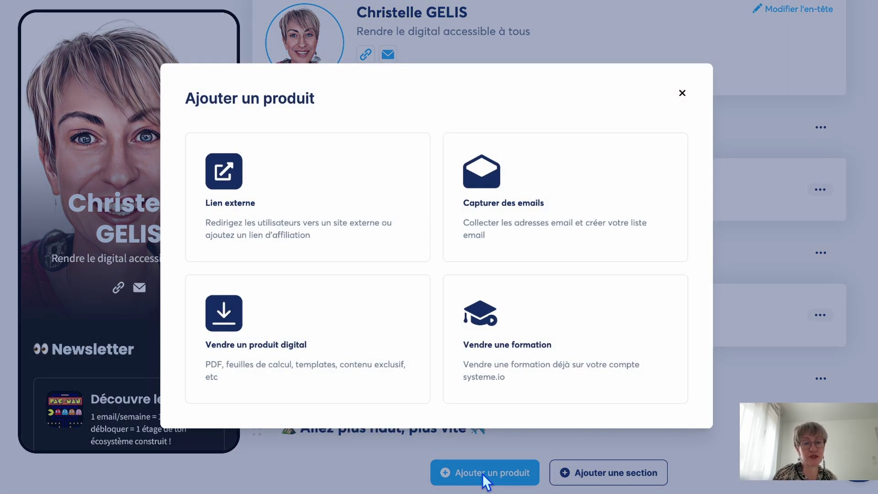
click(228, 319)
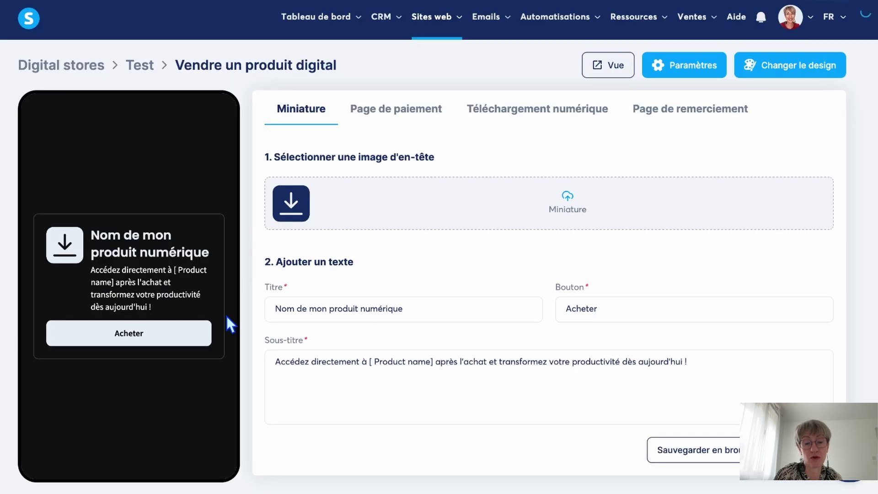
click(567, 208)
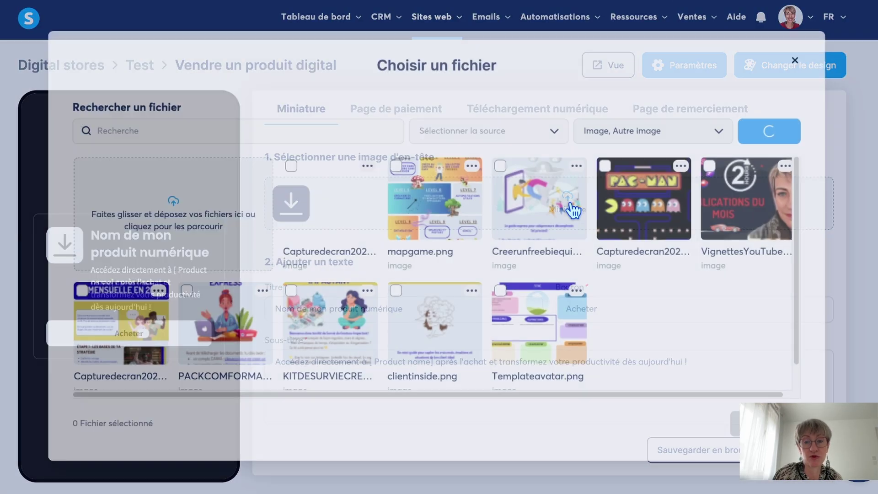
click(338, 306)
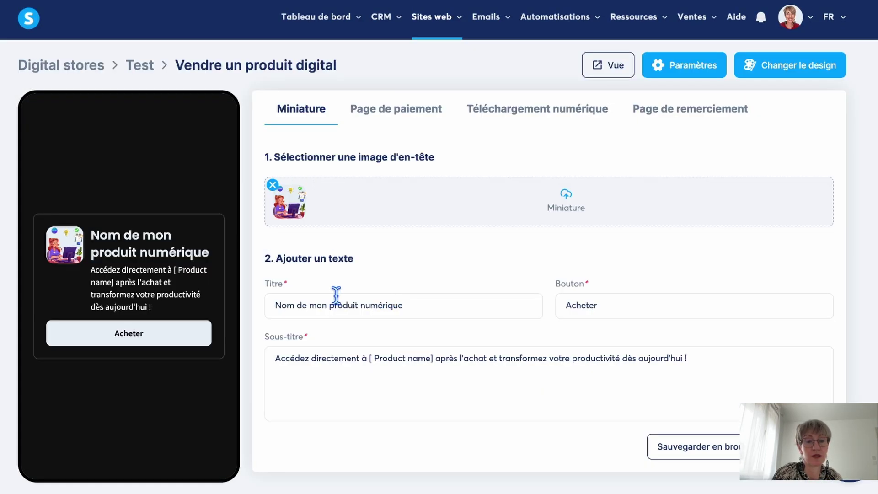
Step: Set the digital product's title to "Pack Com" and its subtitle to "Pack pour communiquer simplement comme un pro"
drag(450, 305, 224, 294)
text(P)
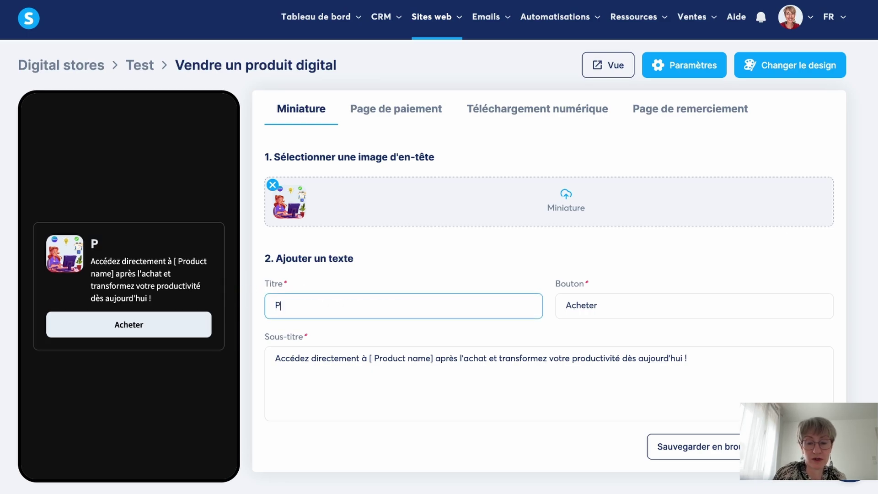
text(ack)
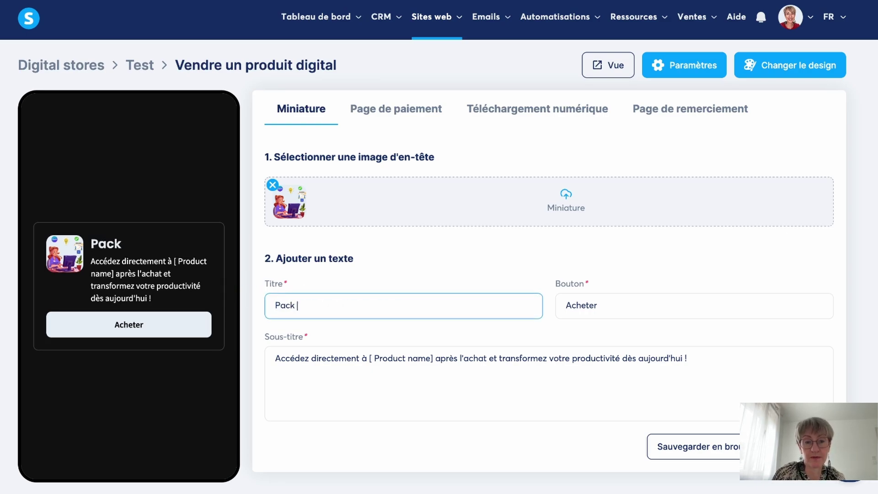
text( Com)
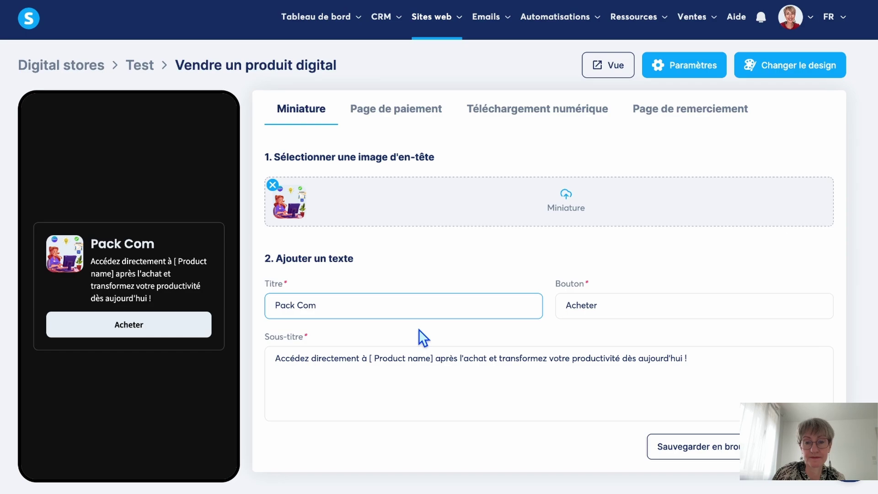
click(276, 363)
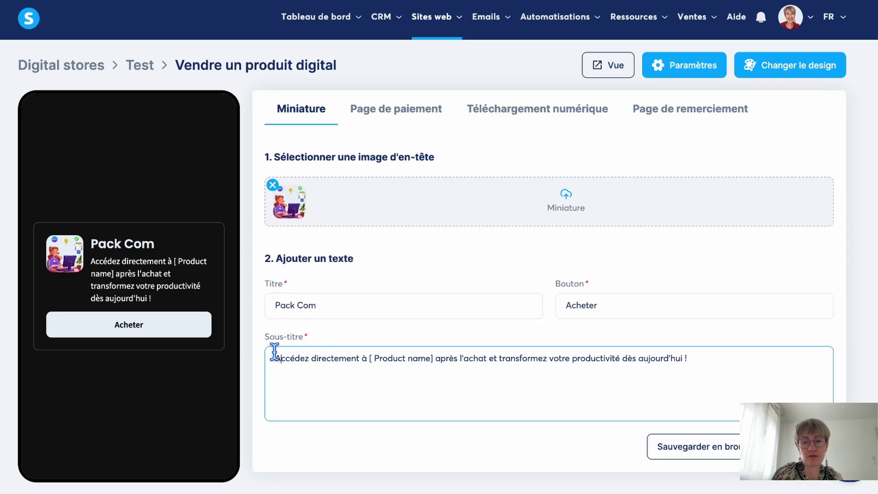
drag(268, 355, 753, 356)
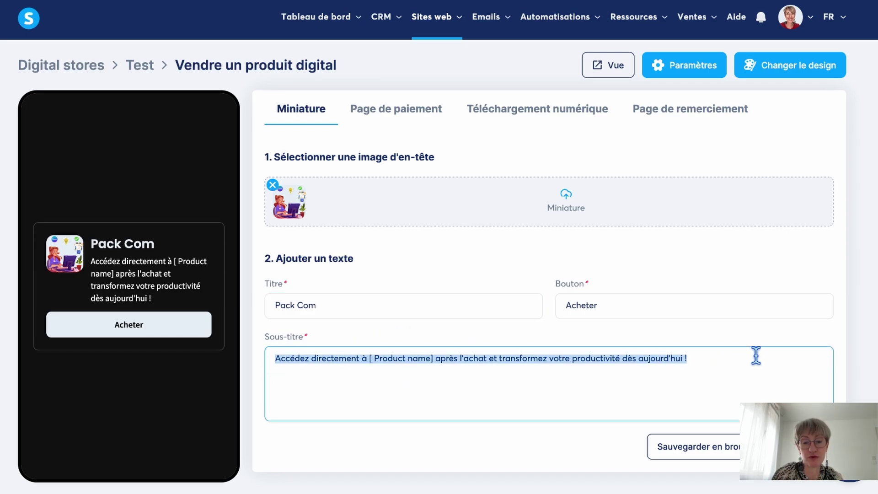
text(Pack pour communiquer simplement comme un pro)
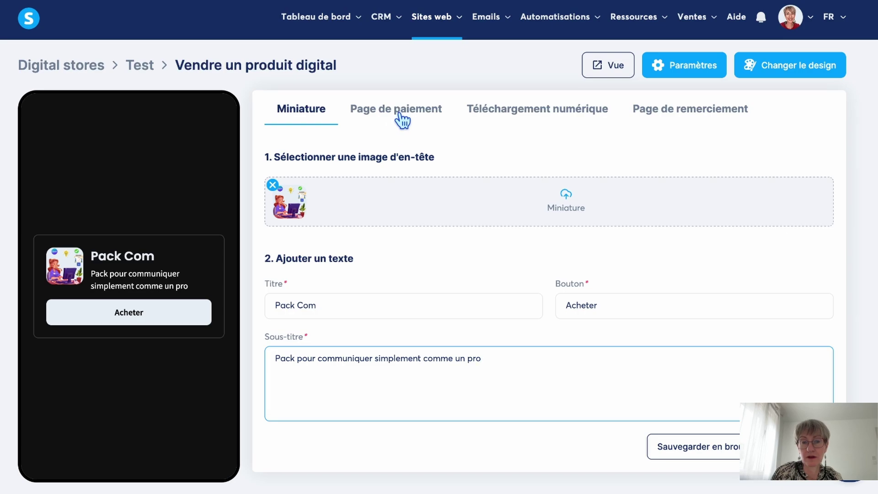
Step: Set the payment page's image to the illustration of the woman at a computer, accepting the proposed crop
click(396, 109)
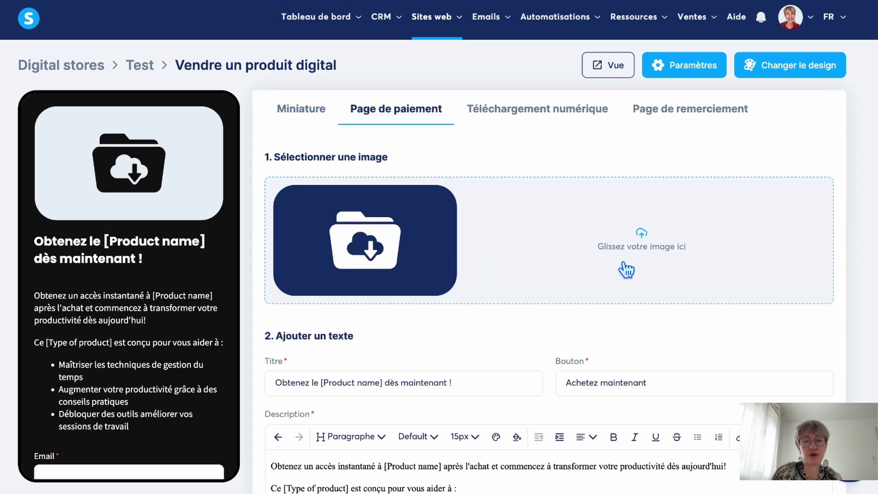
click(649, 250)
scroll(646, 311, down, 4)
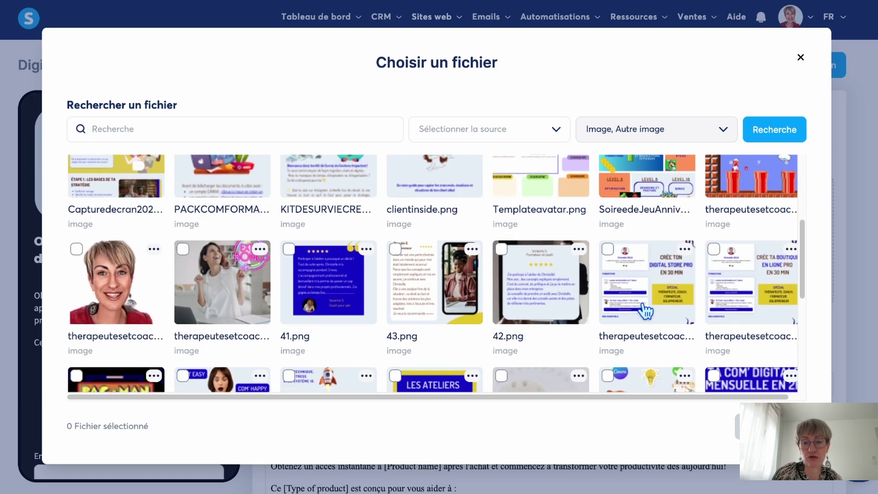
scroll(646, 311, down, 2)
click(606, 288)
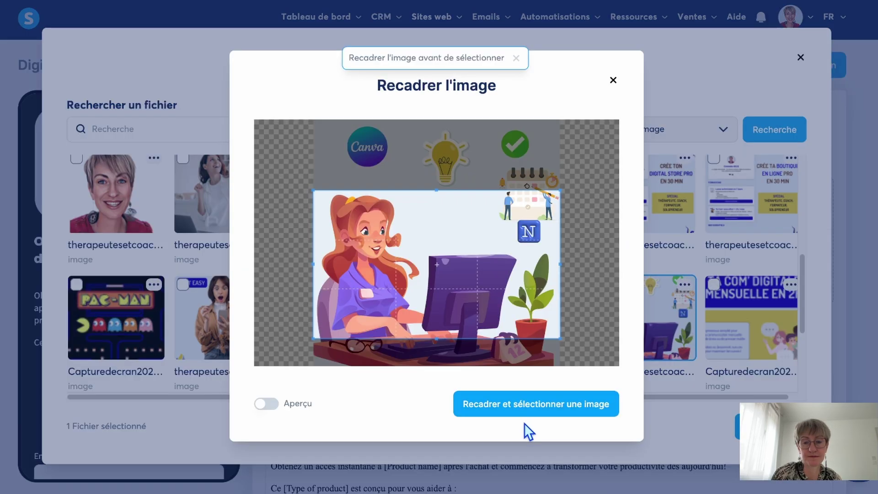
click(528, 409)
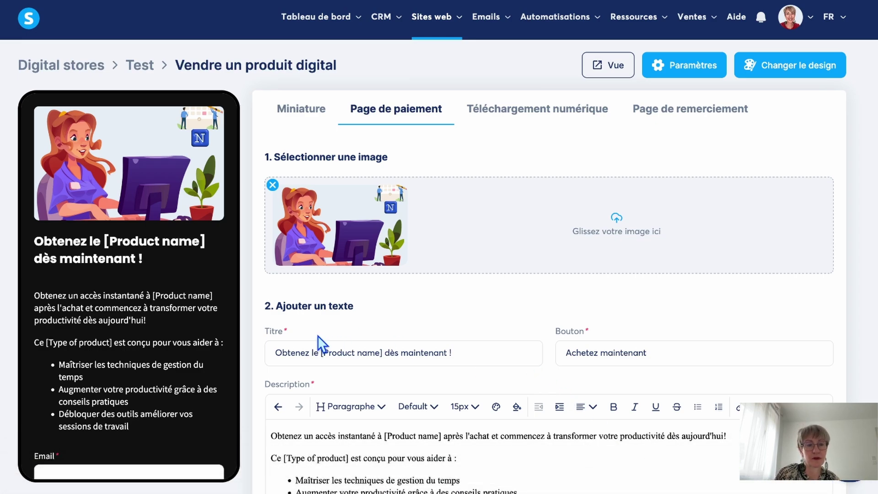
Step: Change the payment page's title to "Obtenez le Pack Com dès maintenant !"
drag(383, 352, 324, 352)
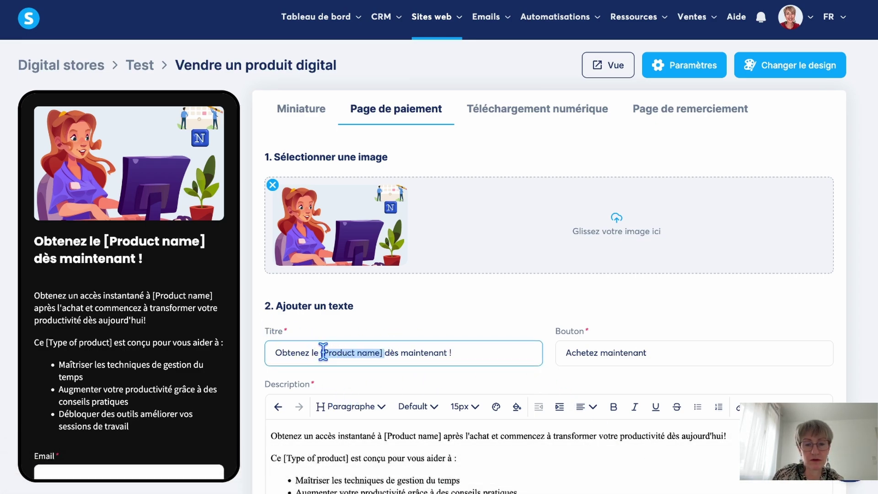
text(Pack)
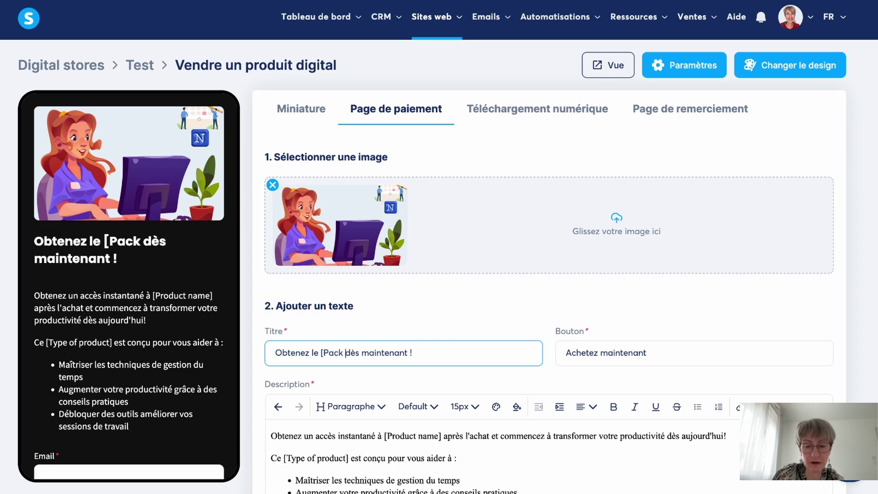
text( Com)
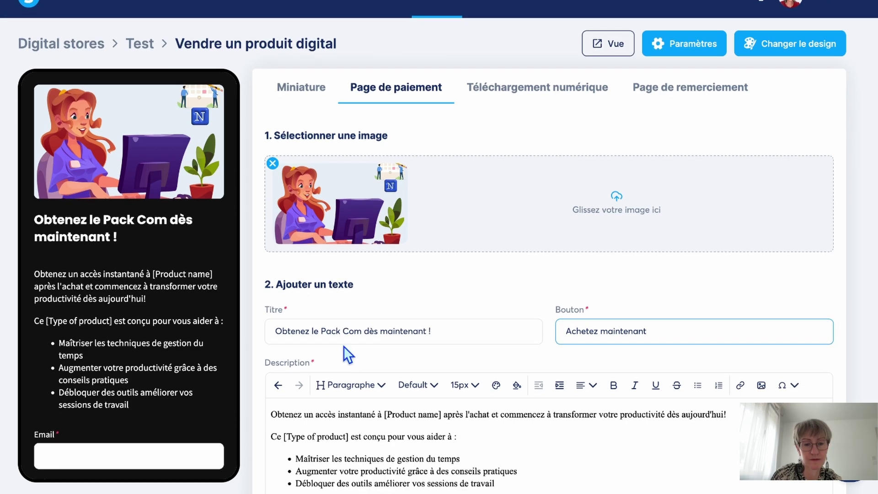
Step: Replace the payment page's whole description with "Ce pack :" followed by the line "1- ce qu'il permet"
scroll(348, 354, down, 3)
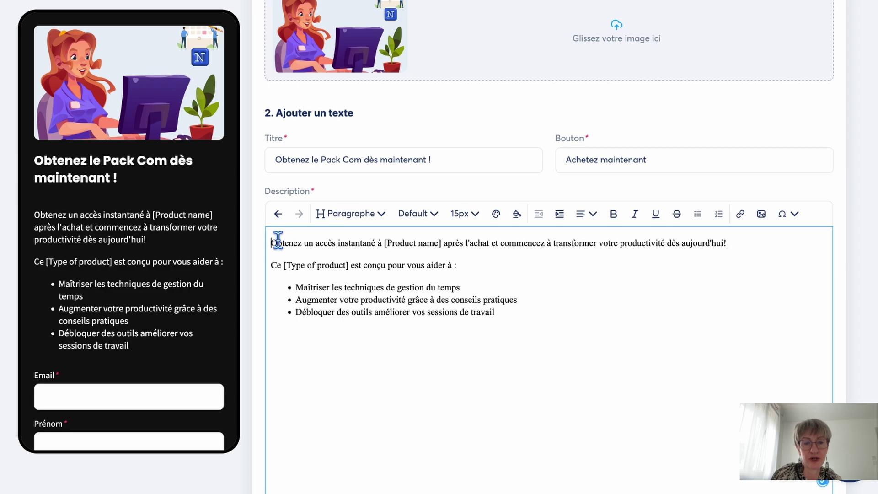
drag(268, 238, 588, 324)
text(Ce pack)
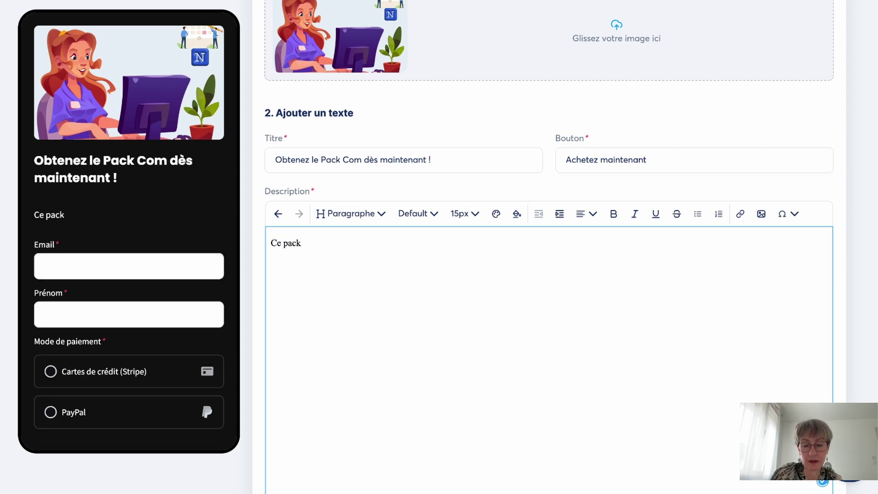
text( :)
key(Return)
text(1- ce qu'il permet)
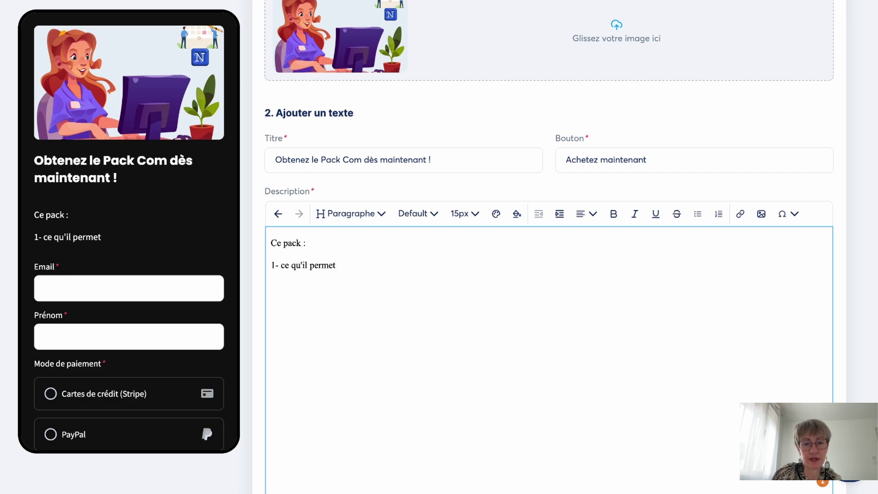
Step: Add the lines "2 - Ce qu'il contient" and "3 - A qui il s'adresse" to the payment page's description
key(Return)
text(2 - C)
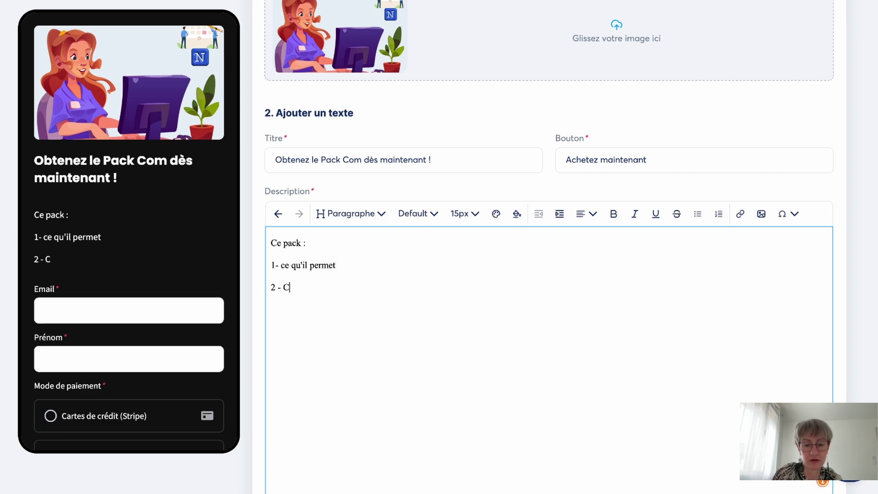
text(e qu'il c)
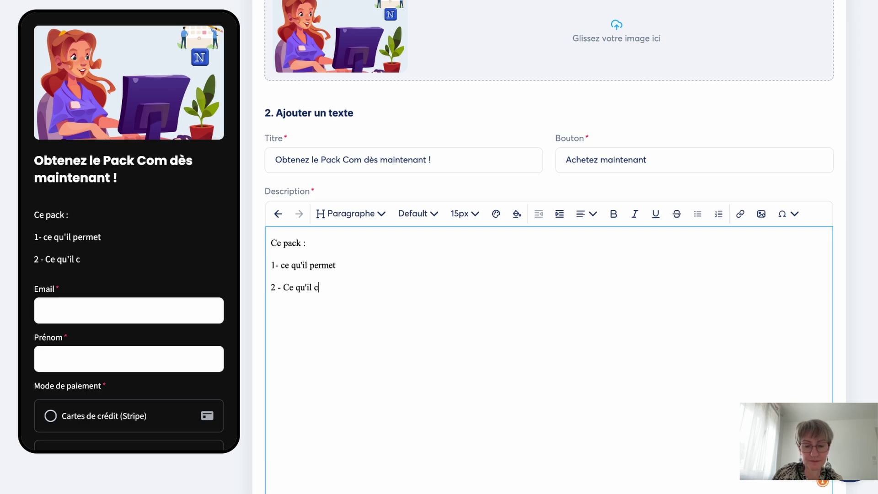
text(ontient)
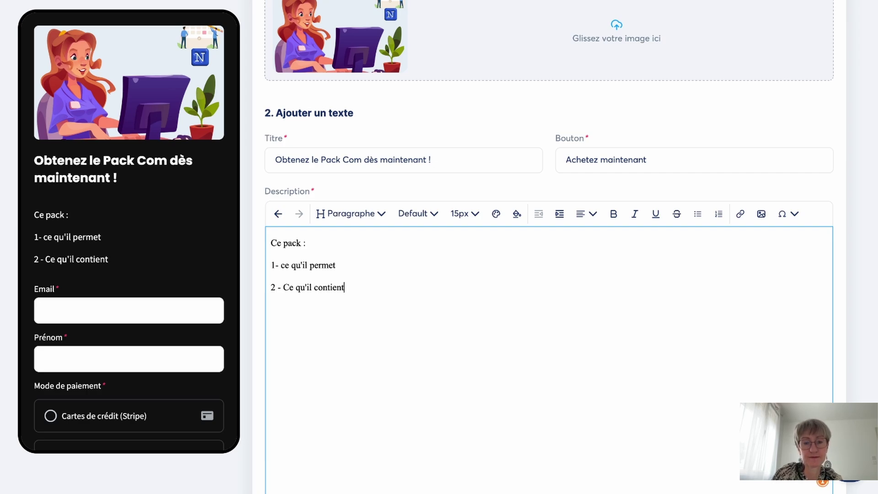
key(Return)
text(3)
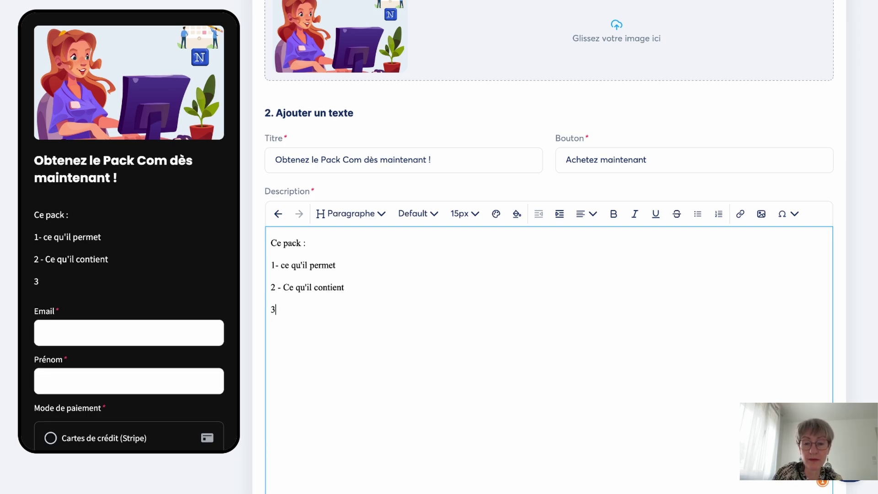
text( - A )
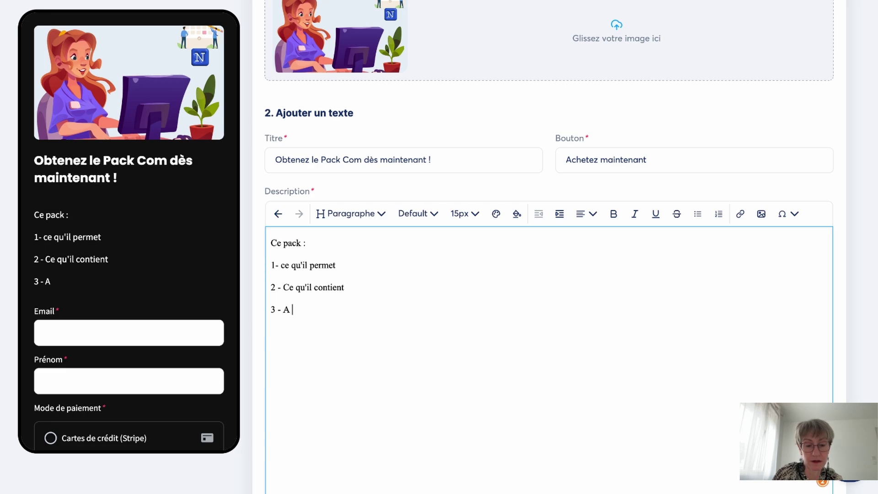
text(qui il s'adresse)
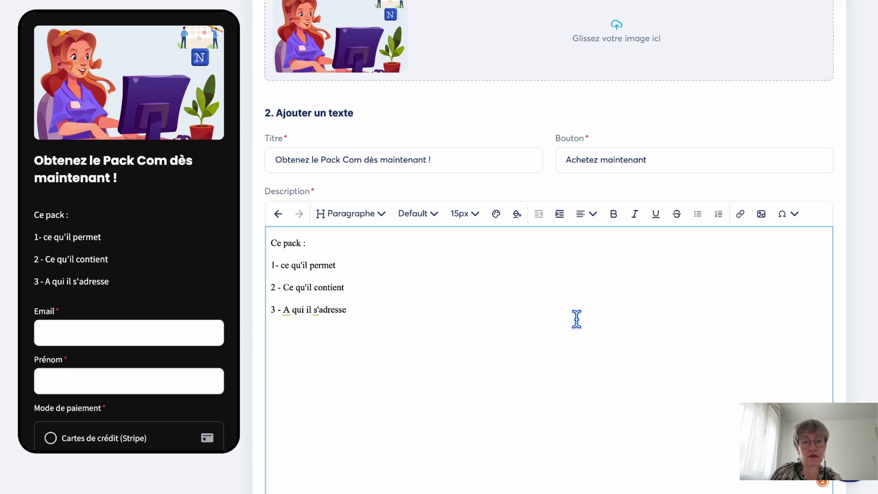
drag(270, 242, 392, 312)
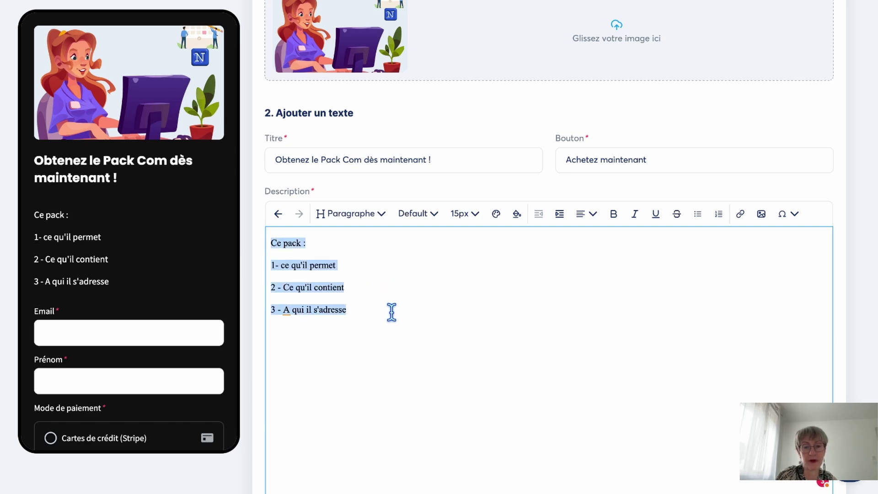
Step: Reorder the payment page's information fields so that Prénom comes before Email
scroll(391, 312, down, 7)
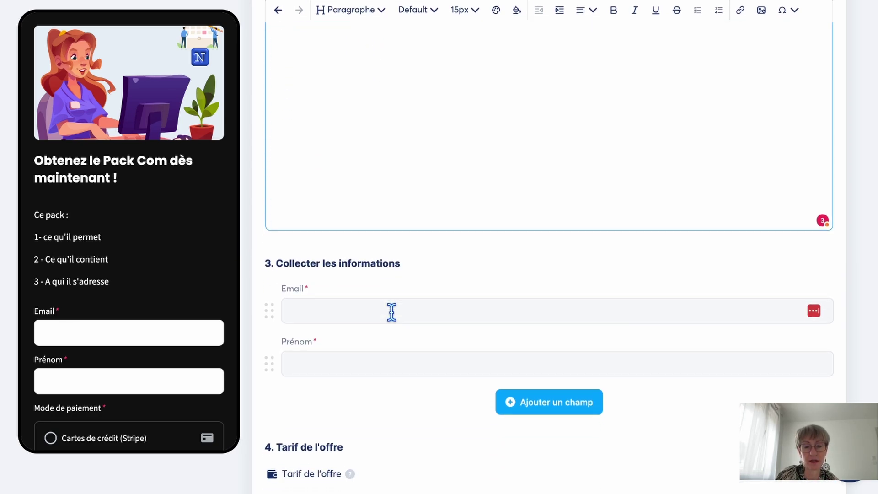
drag(268, 362, 270, 297)
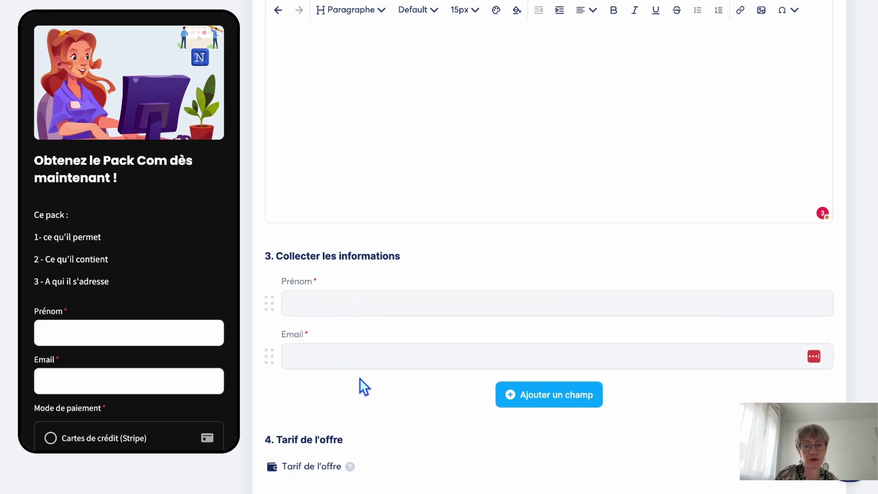
Step: Add the one-time Pack COM Express price to the offer and save Euro with Stripe and PayPal as its payment methods
scroll(465, 429, down, 2)
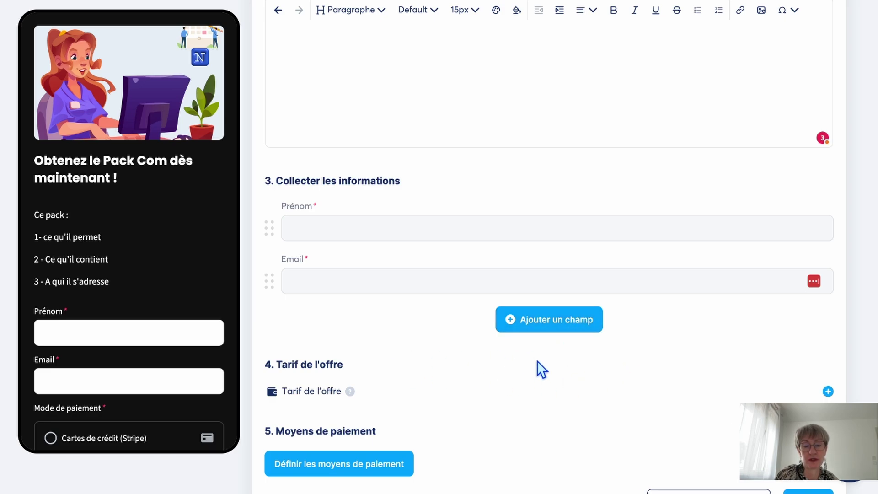
click(828, 392)
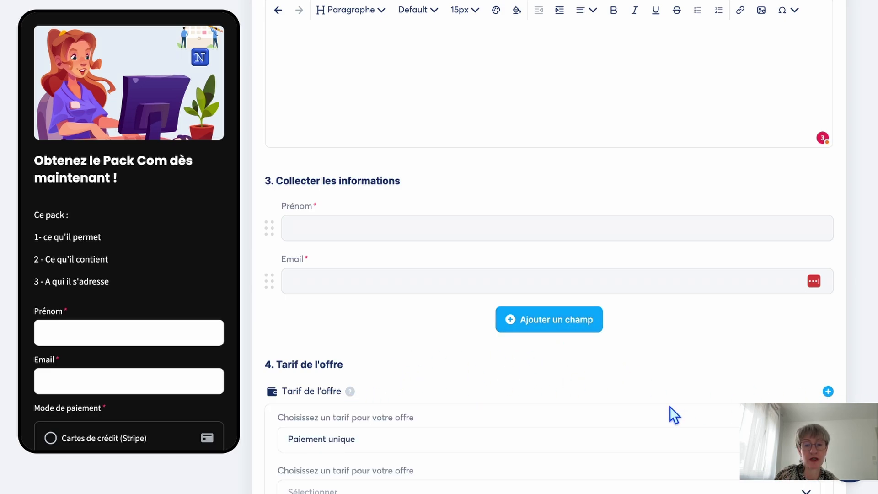
scroll(669, 406, down, 3)
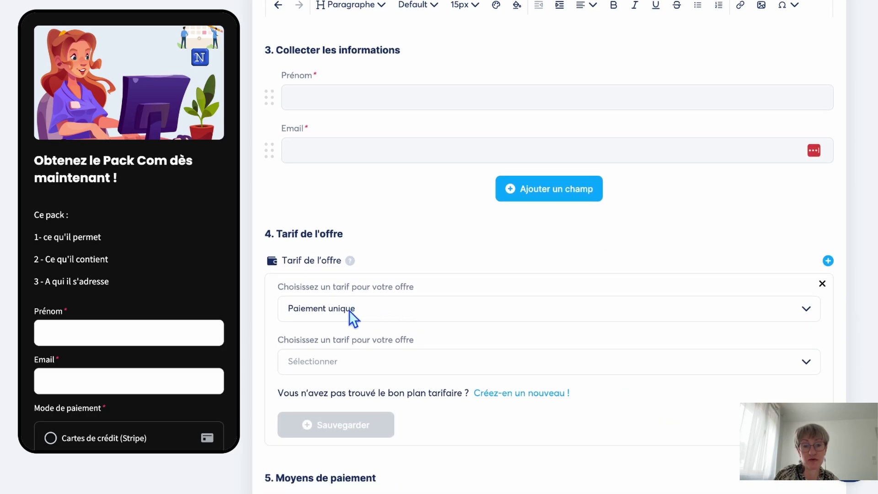
click(332, 368)
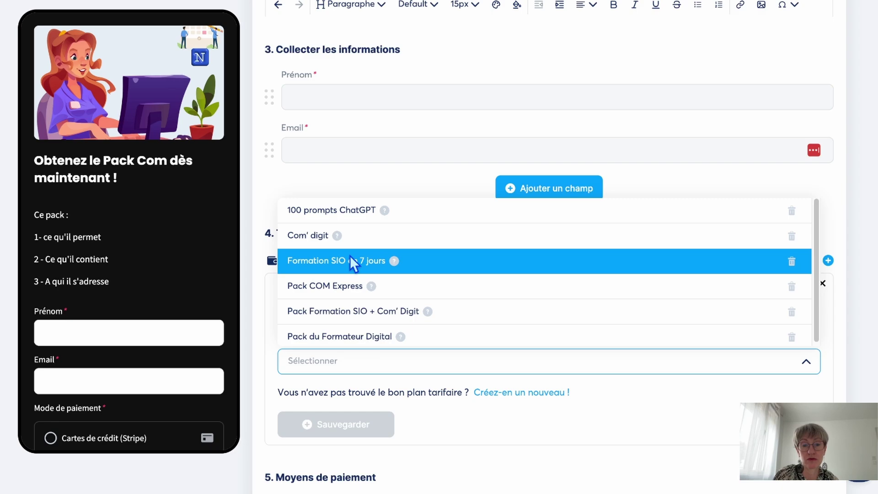
click(360, 287)
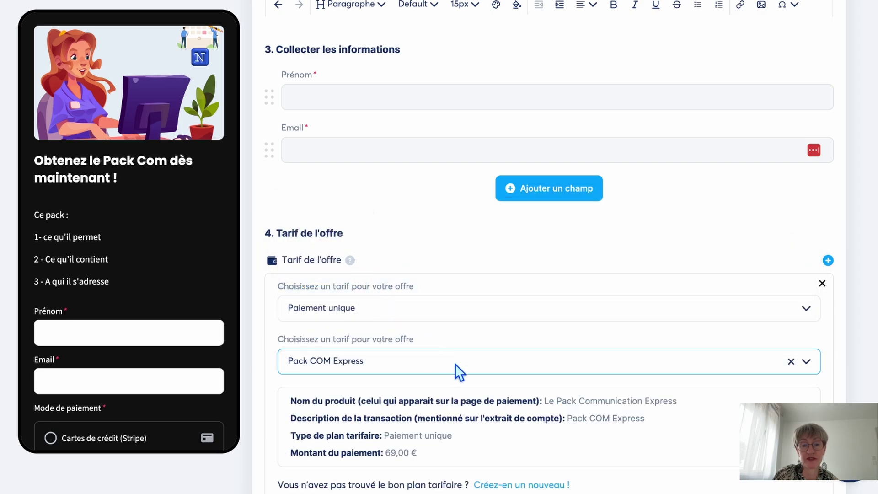
scroll(455, 364, down, 3)
click(334, 373)
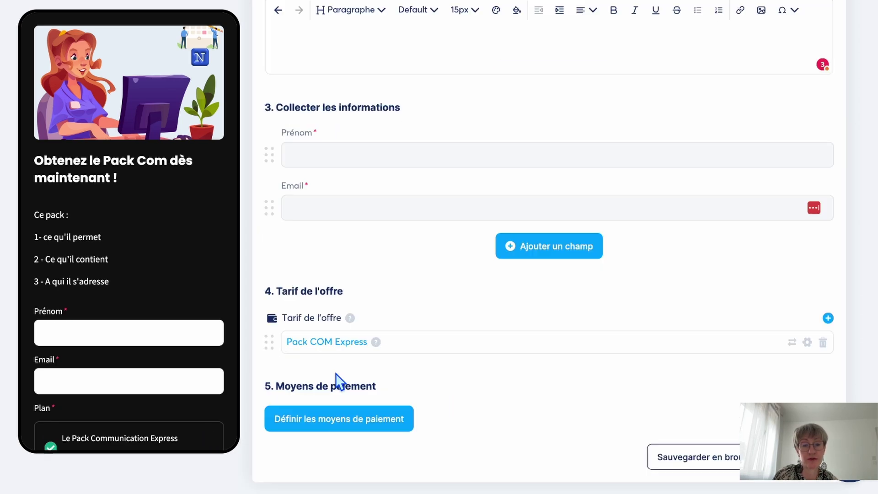
click(346, 420)
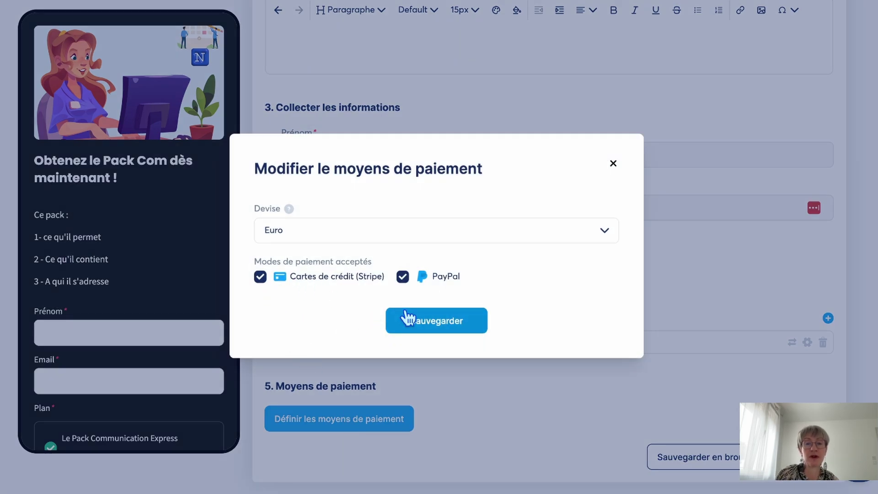
click(452, 325)
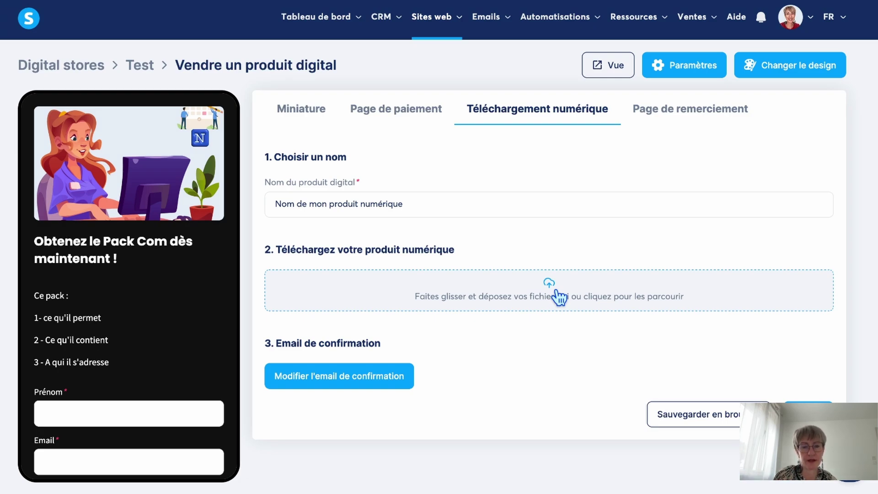
Step: Review the digital product's confirmation email, especially the downloadable file links variable in its body, and close it unchanged
click(338, 375)
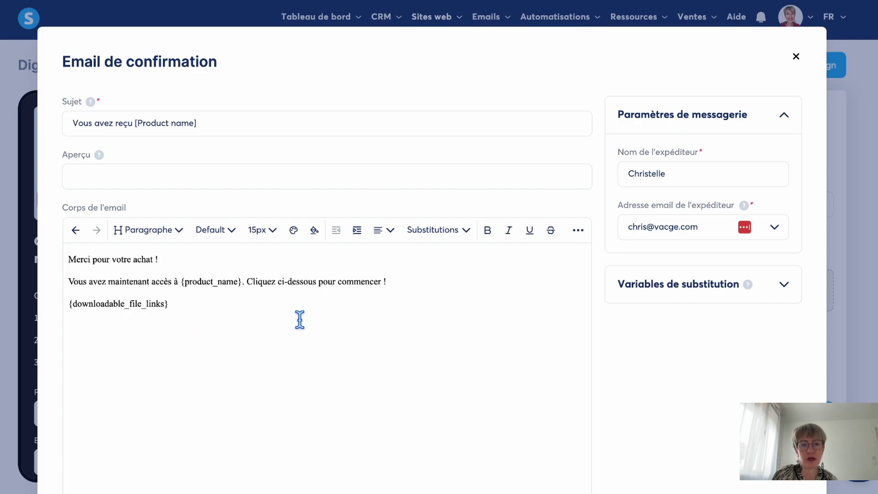
drag(208, 308, 55, 299)
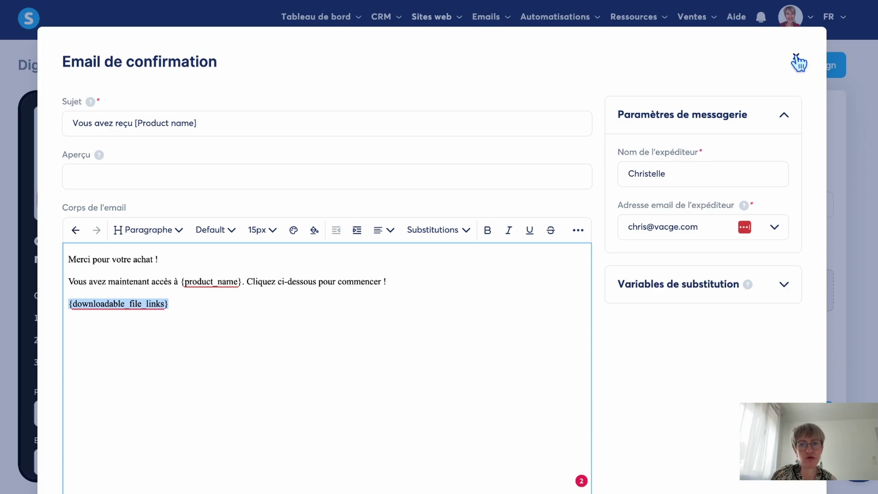
click(796, 61)
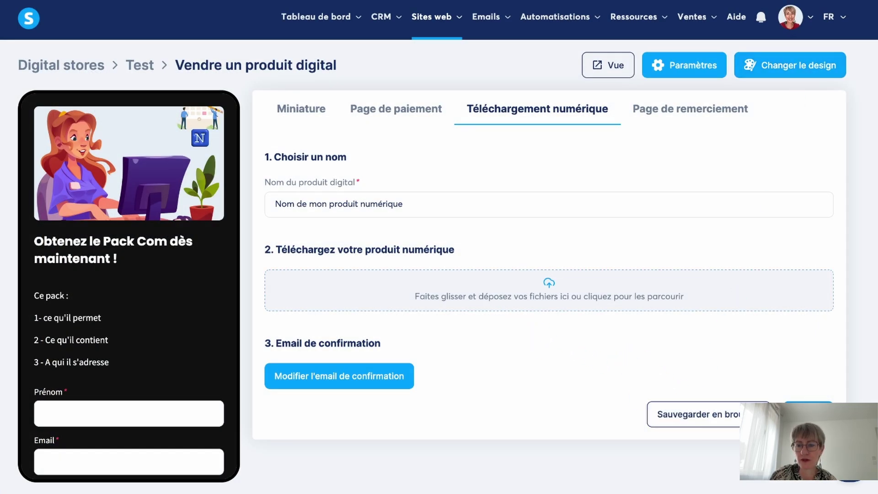
Step: Keep the default thank-you page text and try to publish the digital product
click(809, 414)
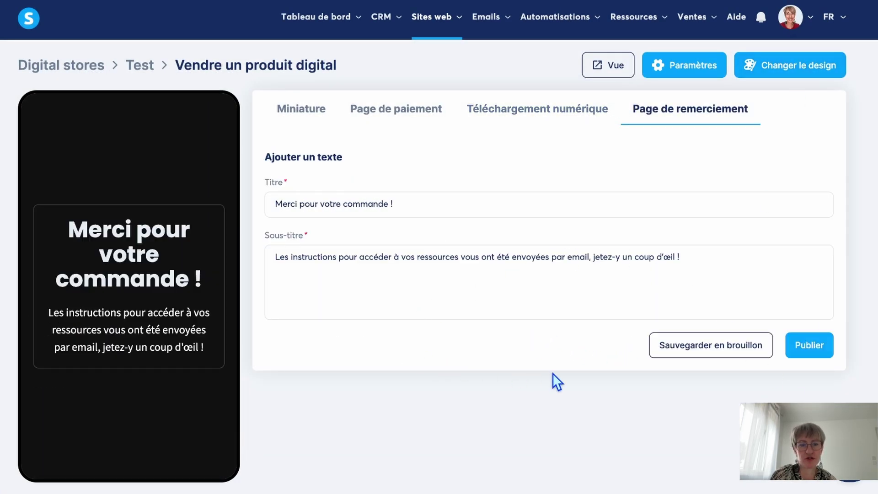
drag(277, 257, 737, 257)
click(819, 351)
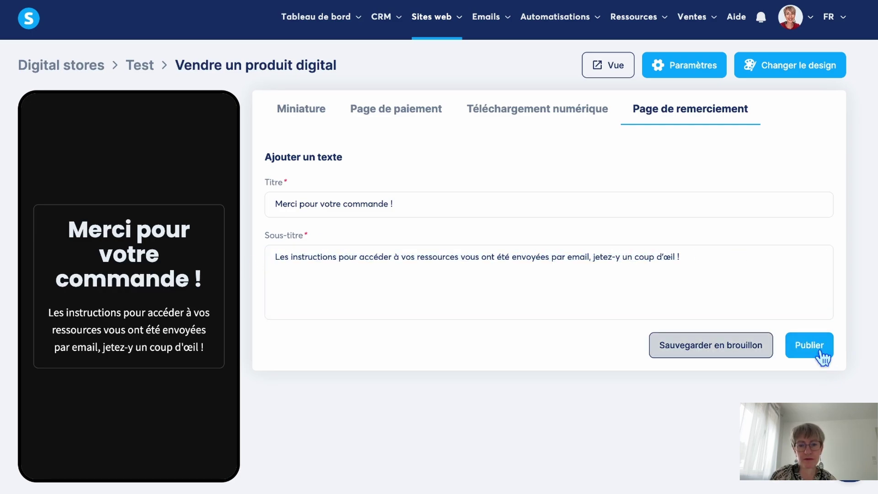
Step: Attach the library file starting with "Creerunfreebiequi" as the digital product's downloadable resource and save the product
click(546, 115)
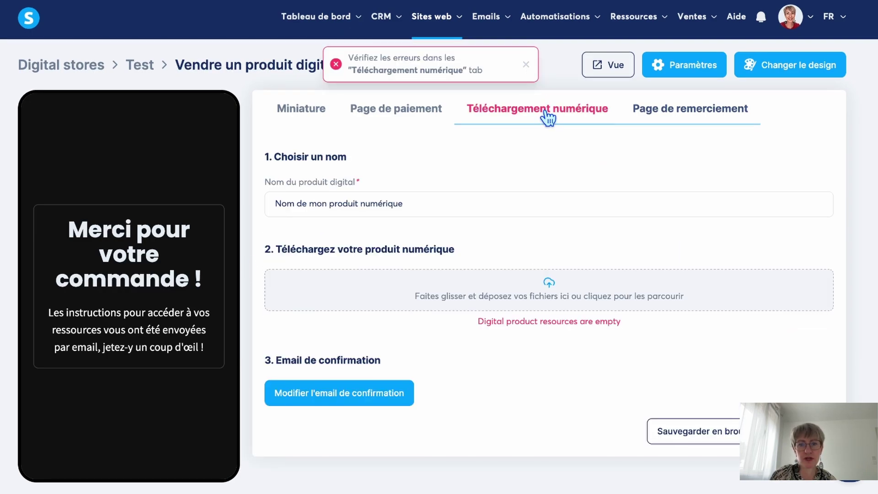
click(549, 298)
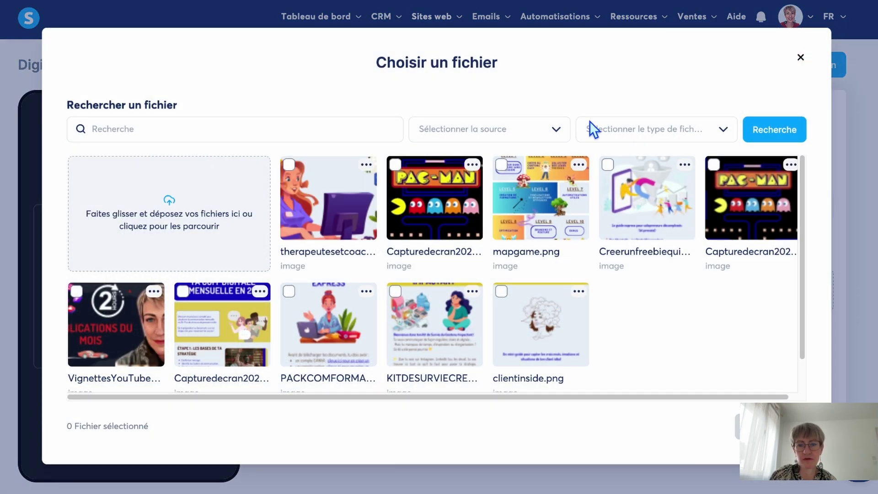
click(607, 165)
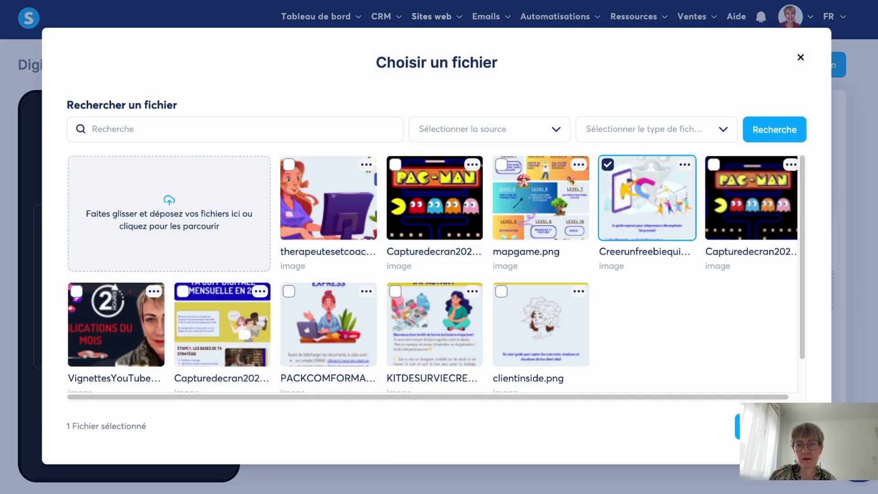
click(737, 426)
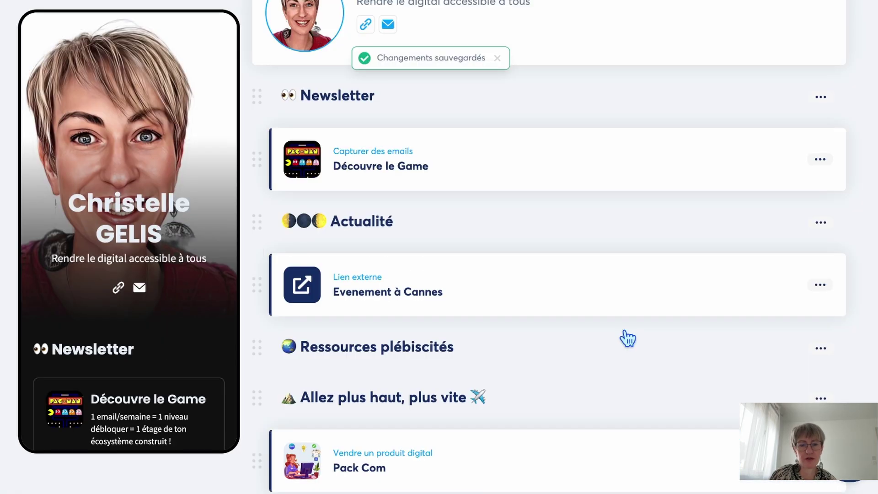
Step: Move the Pack Com product into the "Ressources plébiscités" section
scroll(628, 338, down, 1)
drag(299, 429, 306, 369)
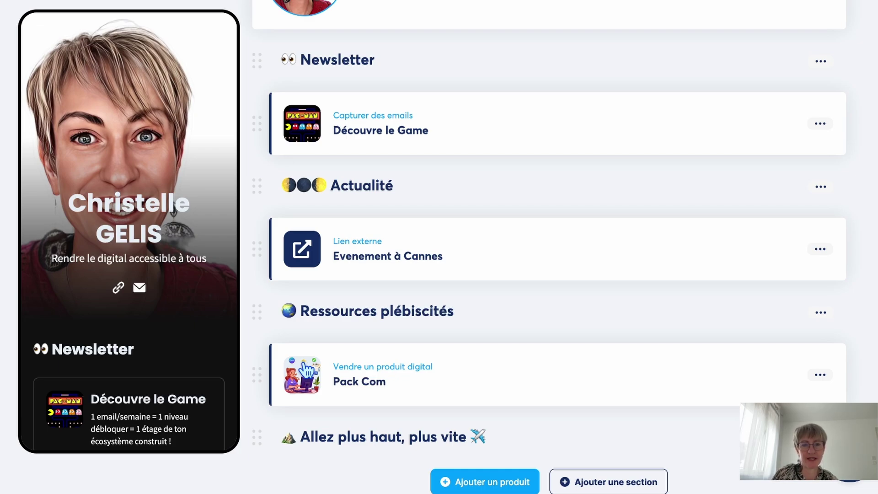
Step: Add a "Vendre une formation" product to the store and set its thumbnail to the "7 JOURS" image
scroll(500, 475, down, 1)
click(502, 474)
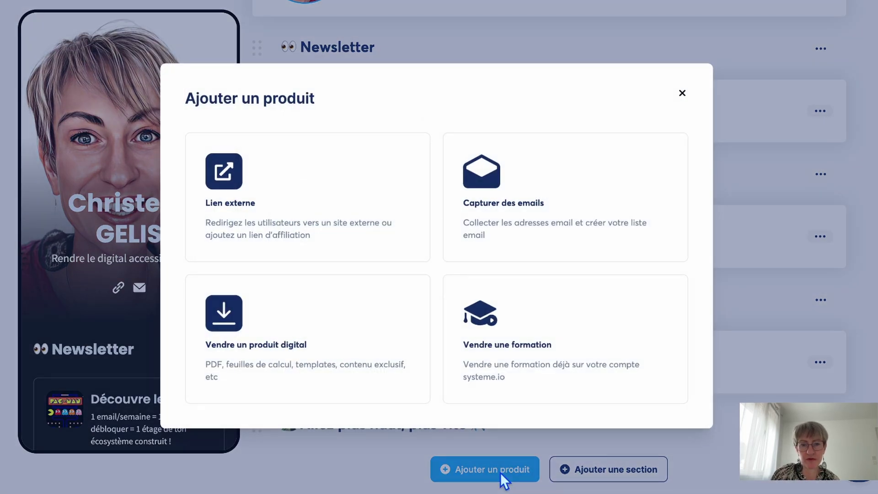
click(530, 364)
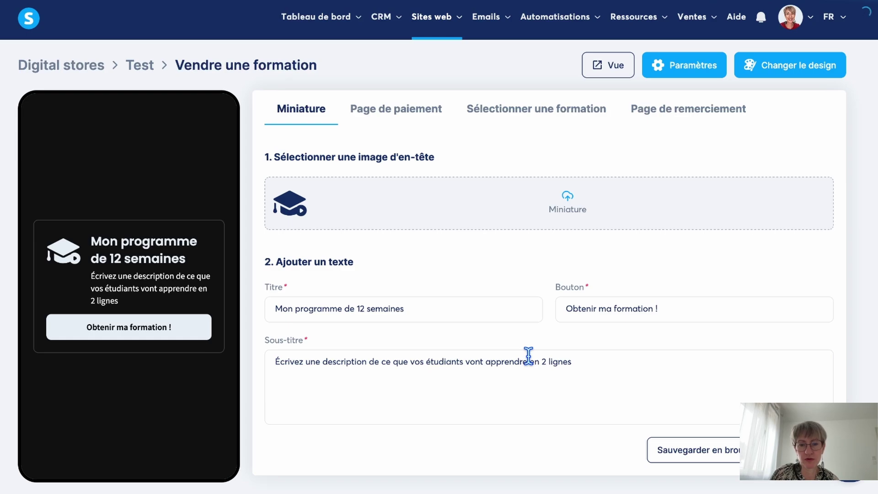
click(565, 201)
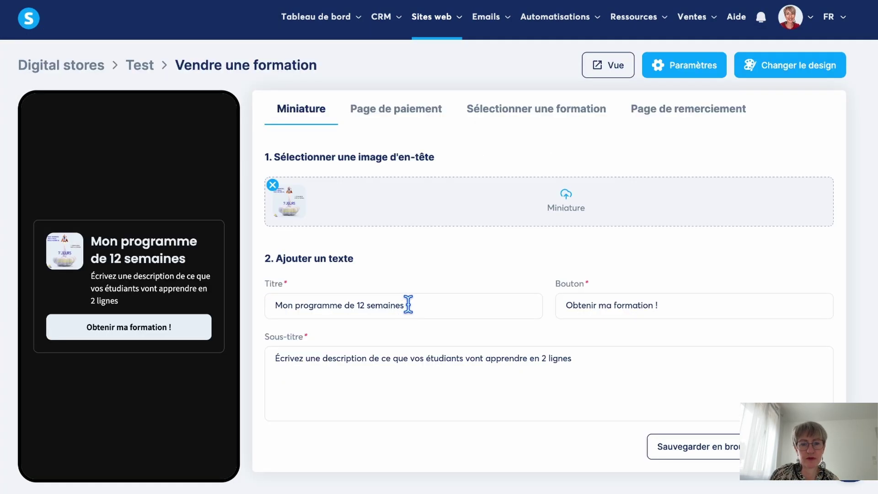
Step: Change the course thumbnail's title to "Mon programme de 7 jours" and continue to its payment page
drag(408, 305, 358, 302)
text(7 jours)
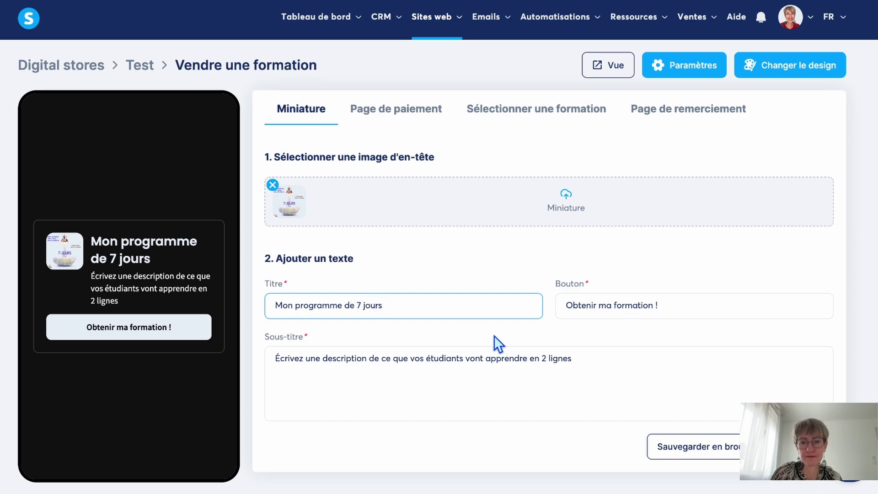
click(619, 361)
drag(619, 361, 263, 358)
click(732, 446)
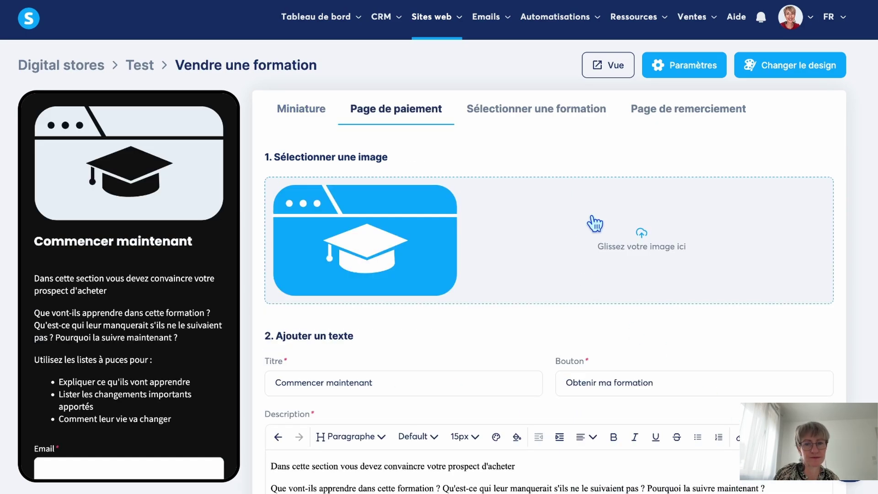
Step: Set the course payment page's image to the "7 JOURS" picture from the file library
click(642, 246)
scroll(592, 347, down, 5)
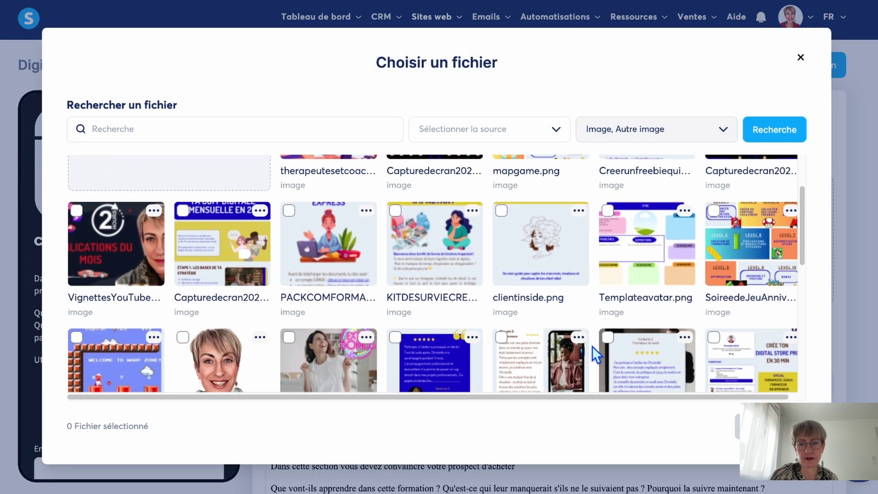
click(591, 346)
click(583, 407)
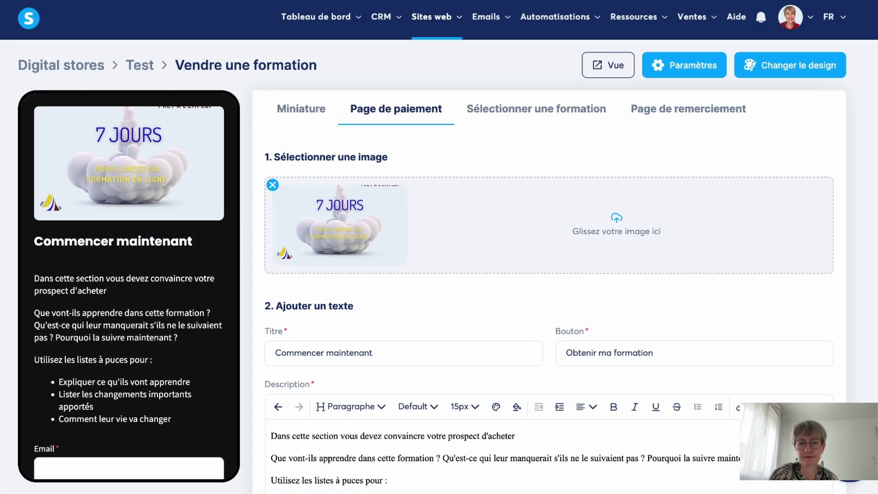
Step: Clear the whole default description of the course's payment page
scroll(464, 362, down, 2)
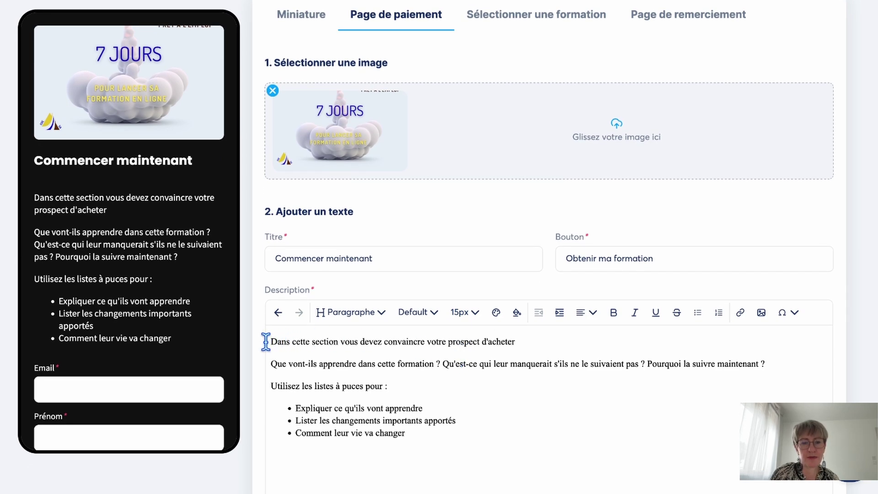
drag(270, 341, 505, 430)
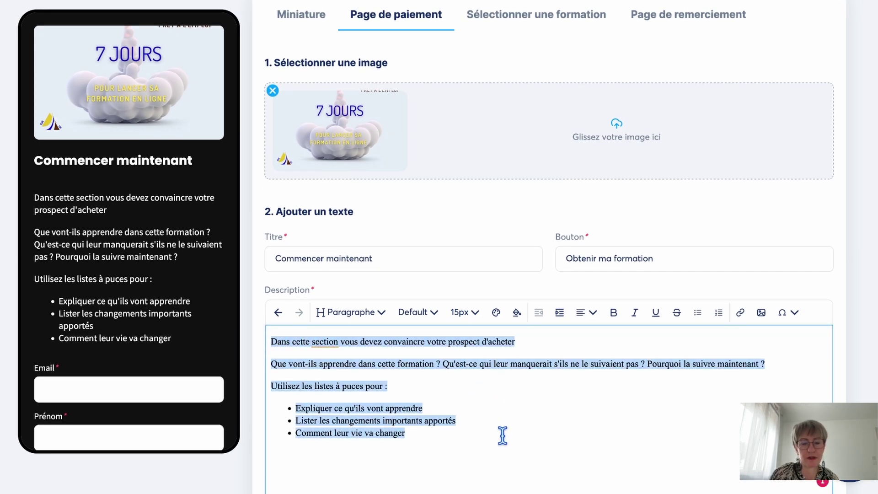
text(Ce qu)
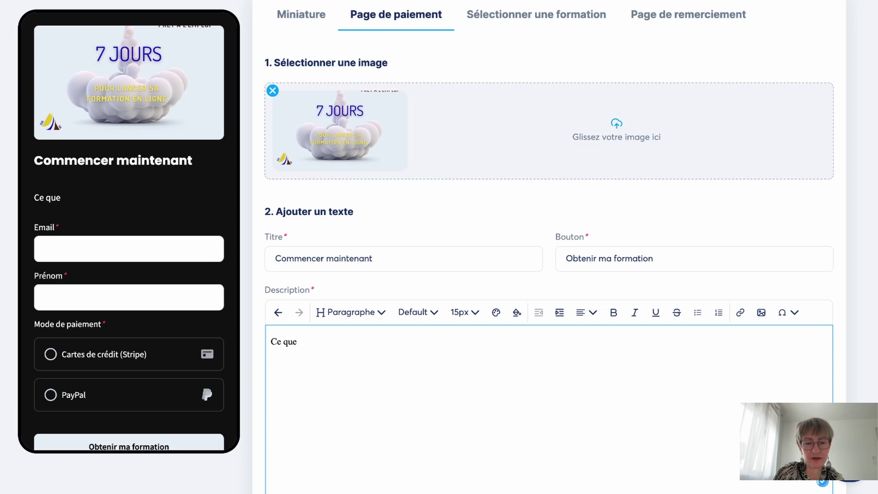
text(e)
key(BackSpace)
key(BackSpace)
key(BackSpace)
key(BackSpace)
key(BackSpace)
key(BackSpace)
key(BackSpace)
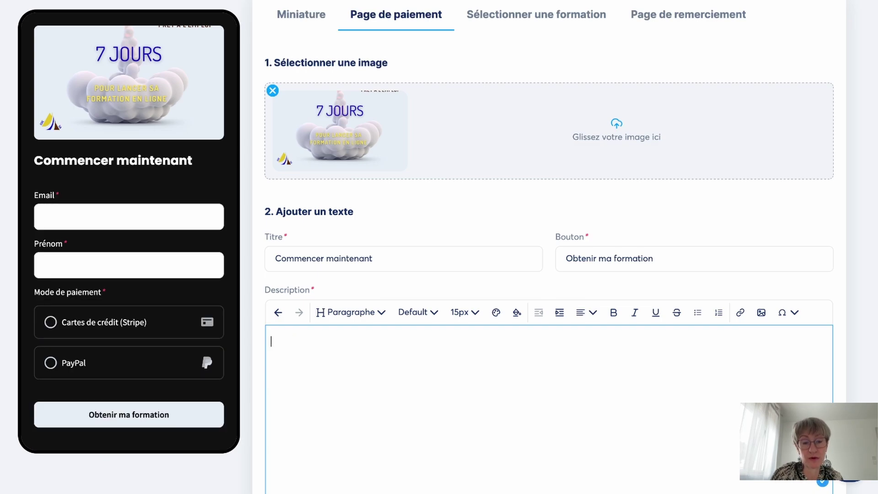
Step: Write the description as three lines: "1 Promesse de la formation", "2 ce qu'elle contient" and "3 a qui elle s'adresse"
text(P)
text(qu)
text('elle contient)
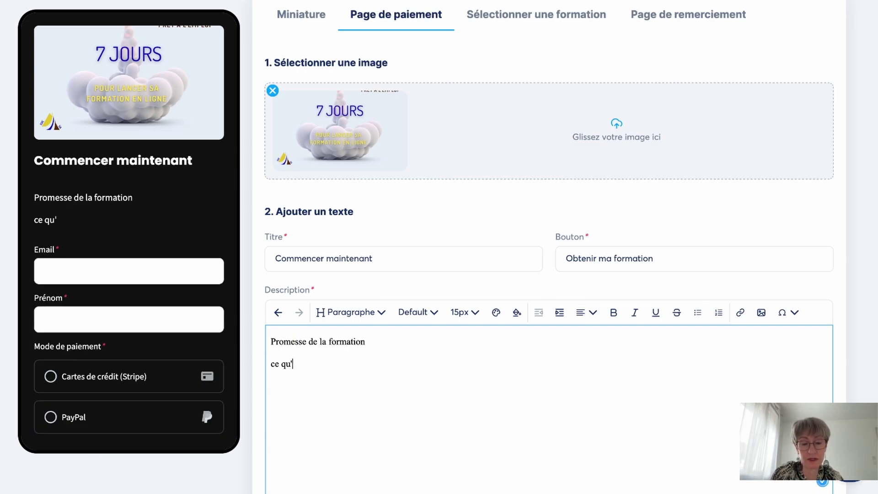
key(Return)
text(a qui elle s'adresse)
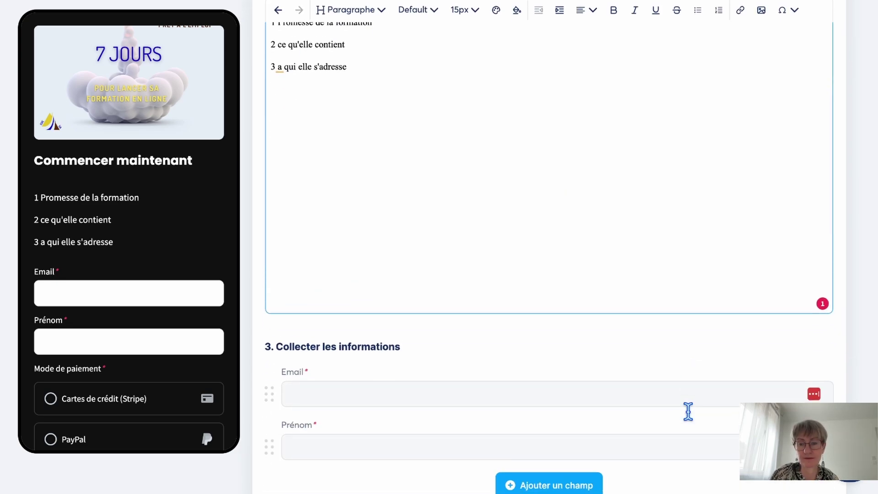
Step: Reorder the course payment page's information fields so that Prénom comes before Email
scroll(689, 412, down, 3)
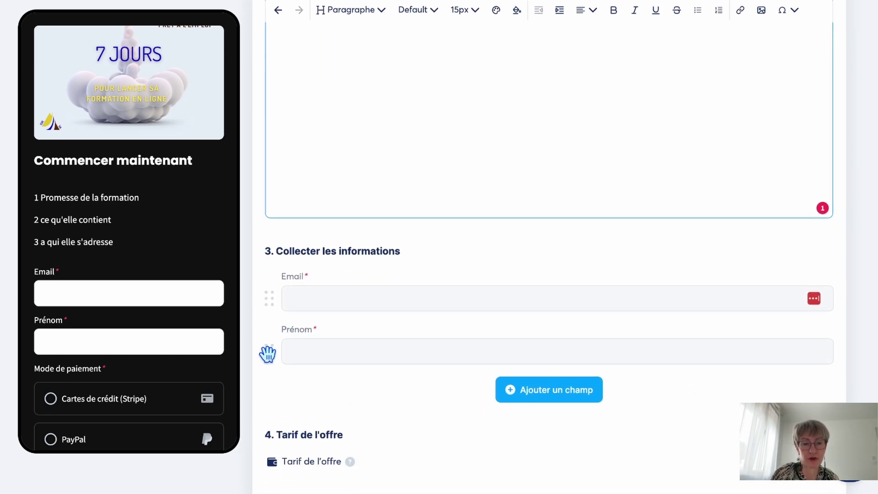
drag(269, 317, 269, 301)
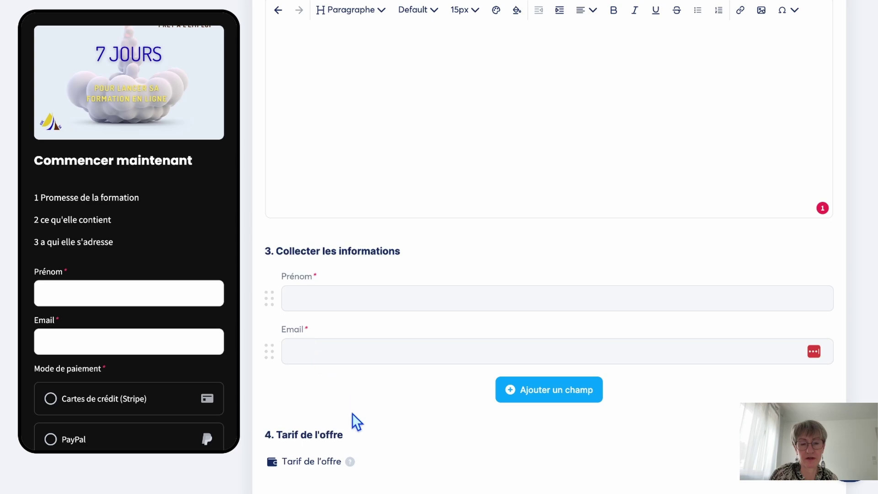
Step: Add the one-time payment price plan "Formation SIO en 7 jours" to the course offer and save it
scroll(357, 421, down, 3)
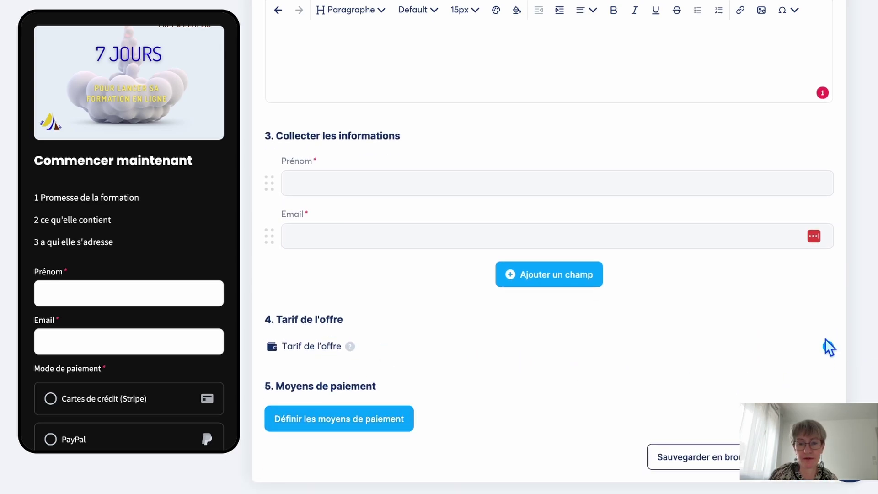
click(828, 347)
click(372, 440)
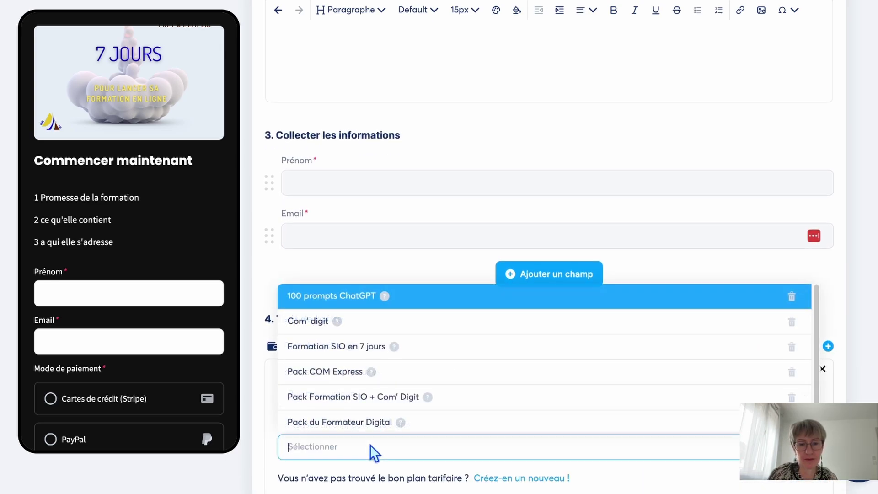
click(368, 346)
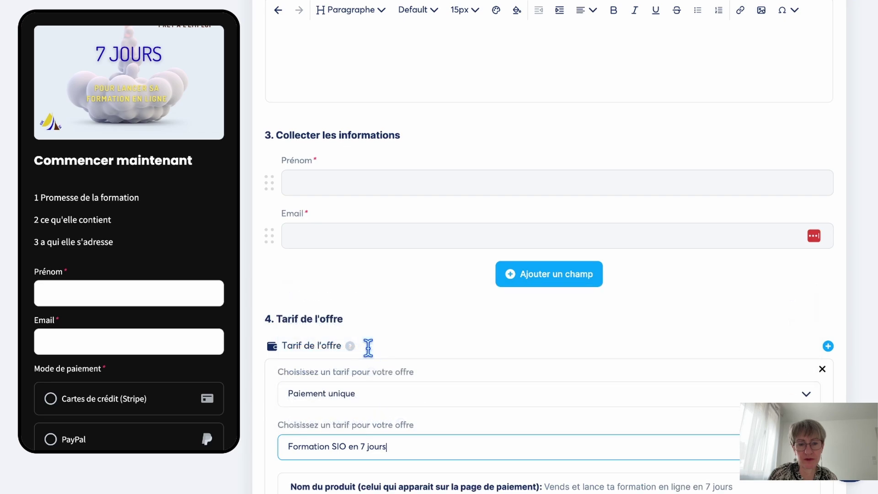
scroll(559, 384, down, 3)
scroll(558, 378, down, 3)
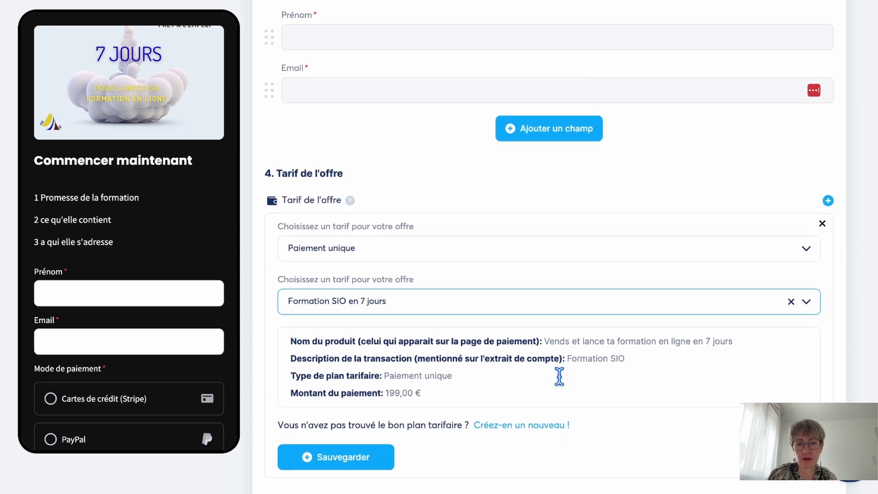
click(354, 374)
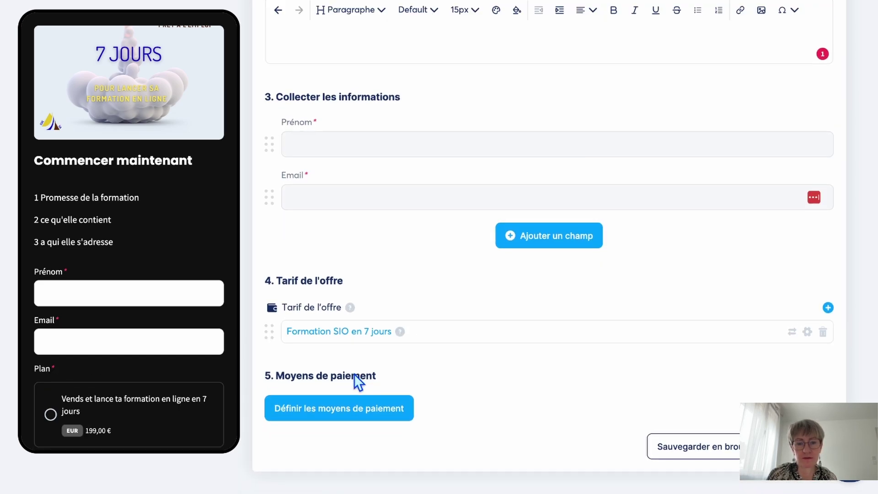
Step: Save the payment methods for the course's payment page and continue to the course selection
click(358, 418)
click(451, 322)
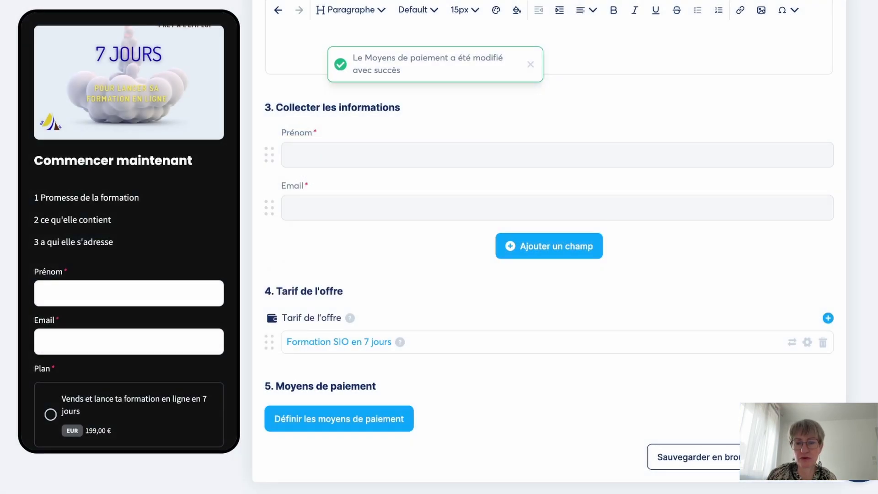
click(805, 457)
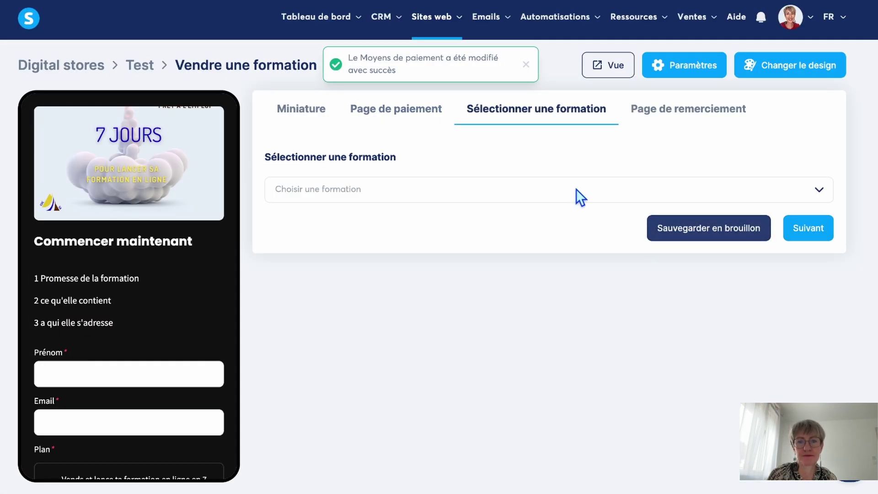
Step: Choose the course "Lancer et vendre sa formation en ligne - SIO" and publish the item with its default thank-you page
click(403, 192)
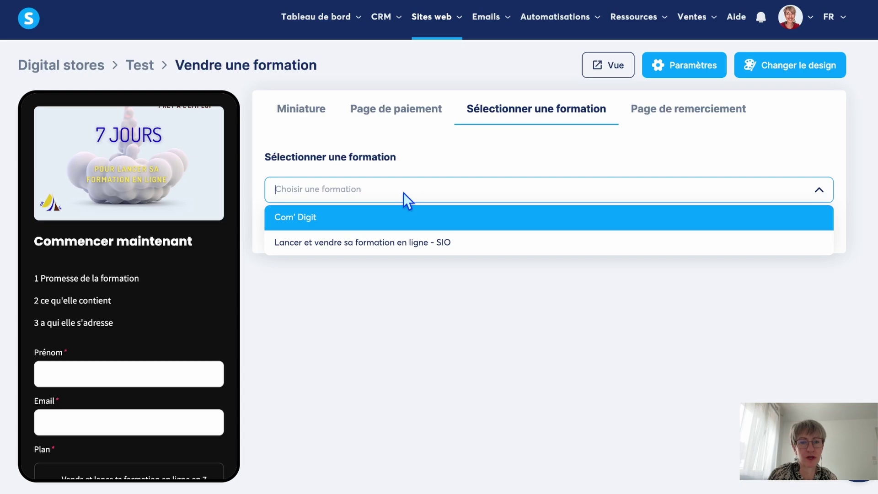
click(397, 237)
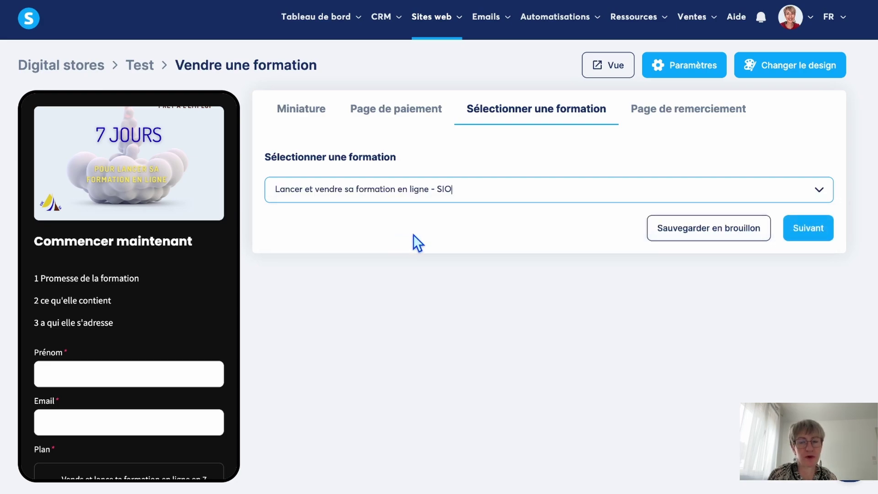
click(814, 229)
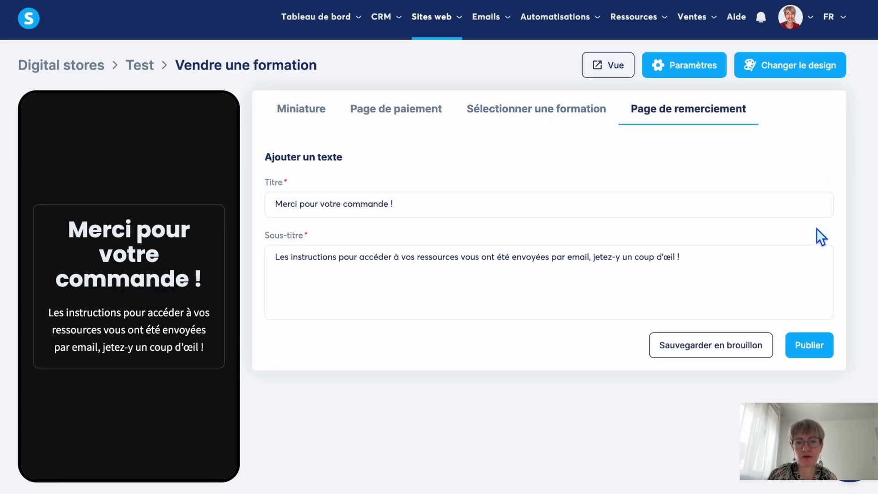
click(819, 350)
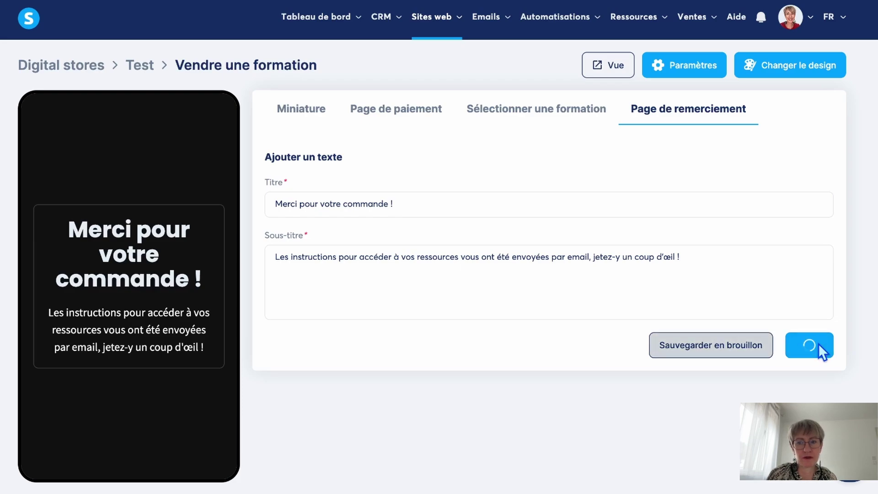
Step: Examine the published Test store from its header to the last section, then return to the store editor
scroll(617, 361, down, 3)
scroll(603, 370, down, 3)
scroll(589, 379, up, 5)
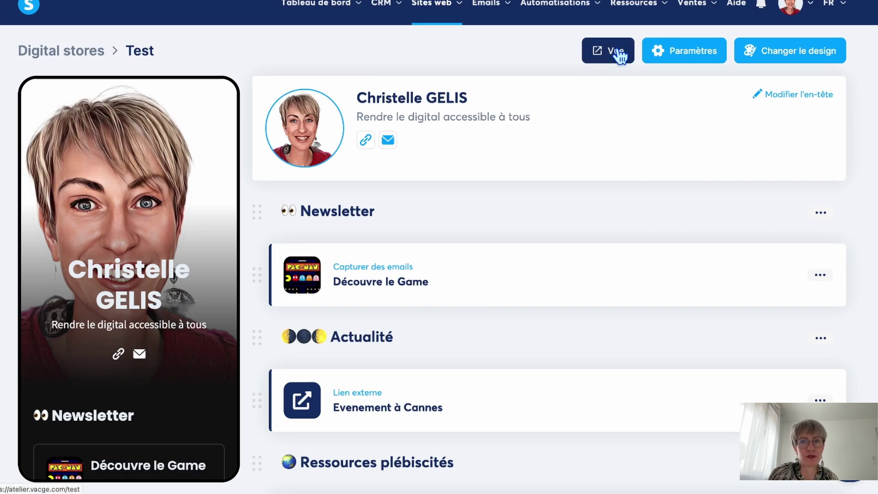
click(618, 51)
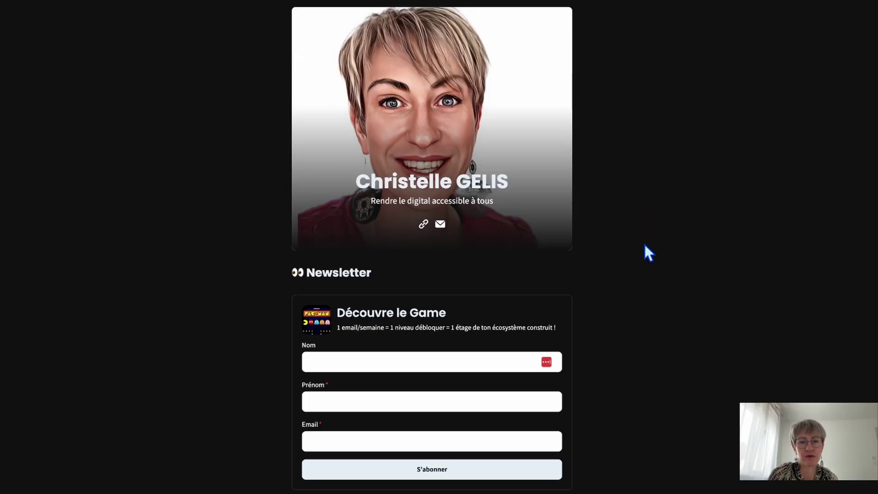
scroll(655, 319, down, 2)
scroll(654, 319, up, 2)
scroll(655, 321, down, 3)
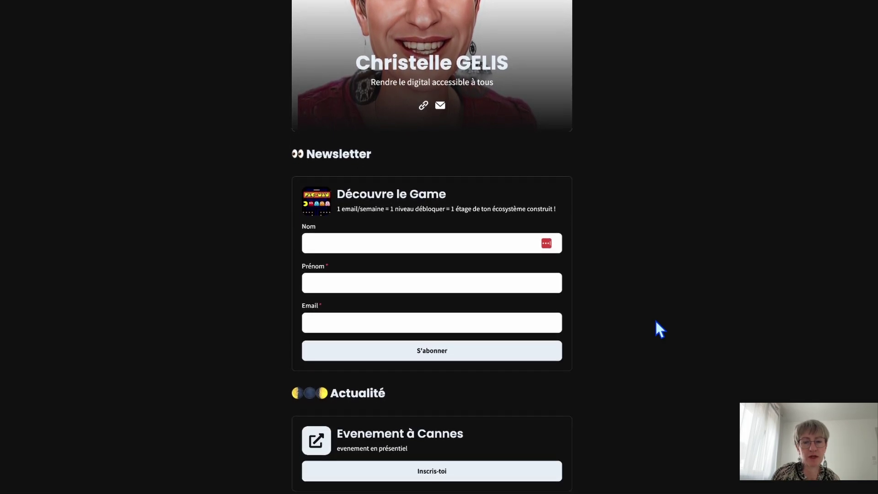
scroll(484, 239, down, 5)
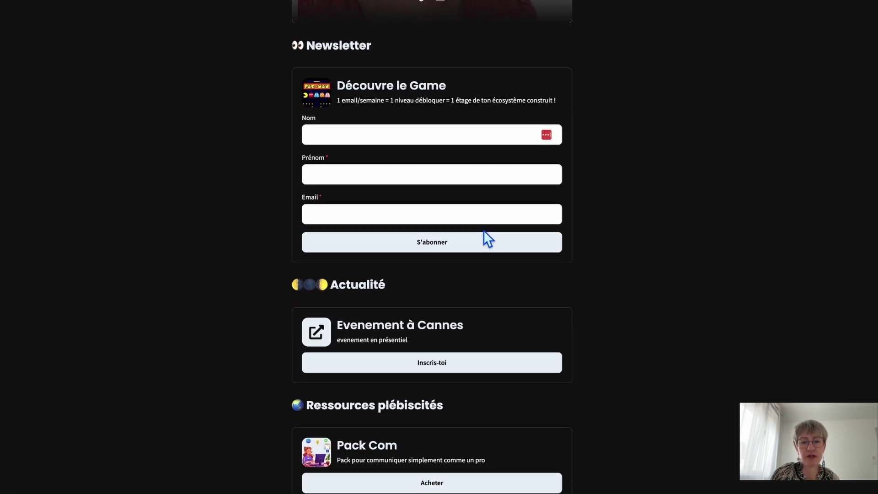
scroll(486, 237, down, 1)
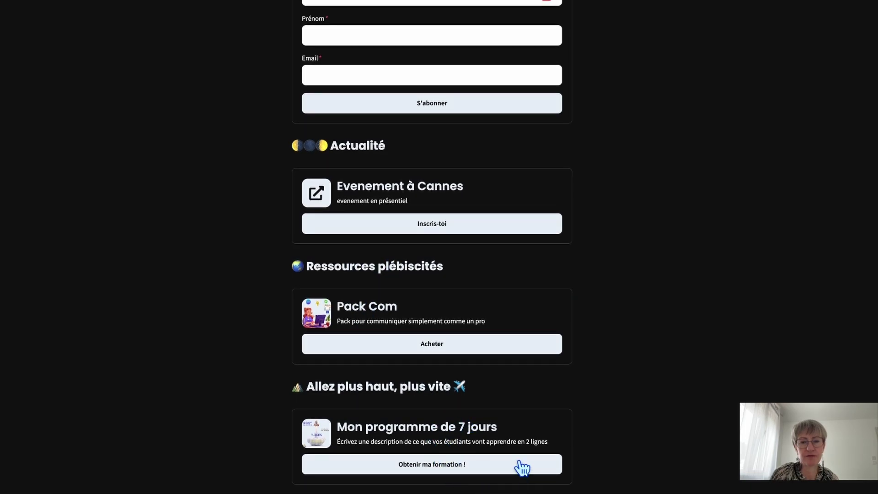
scroll(522, 466, up, 8)
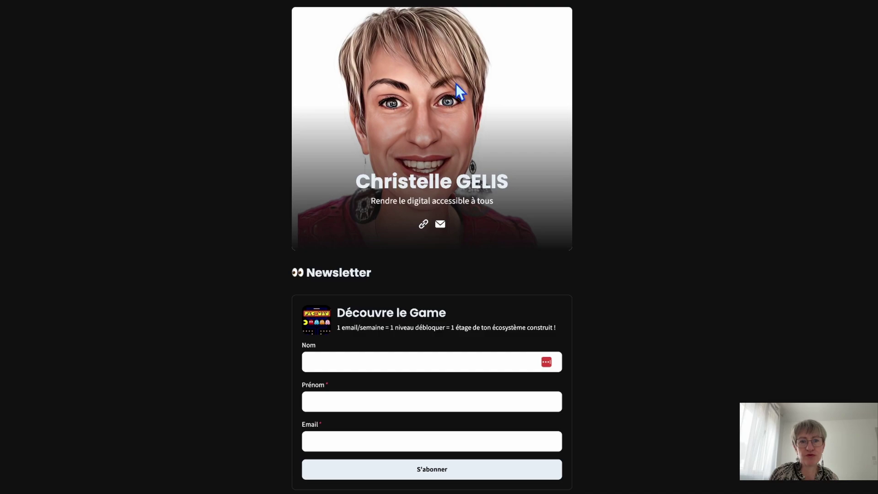
click(512, 0)
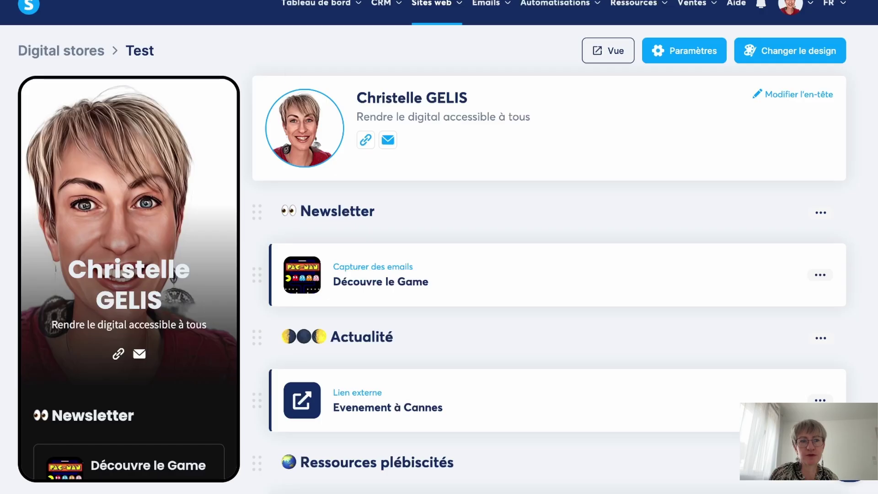
Step: Change the store's design to violet-blue blocks on a black background
click(793, 56)
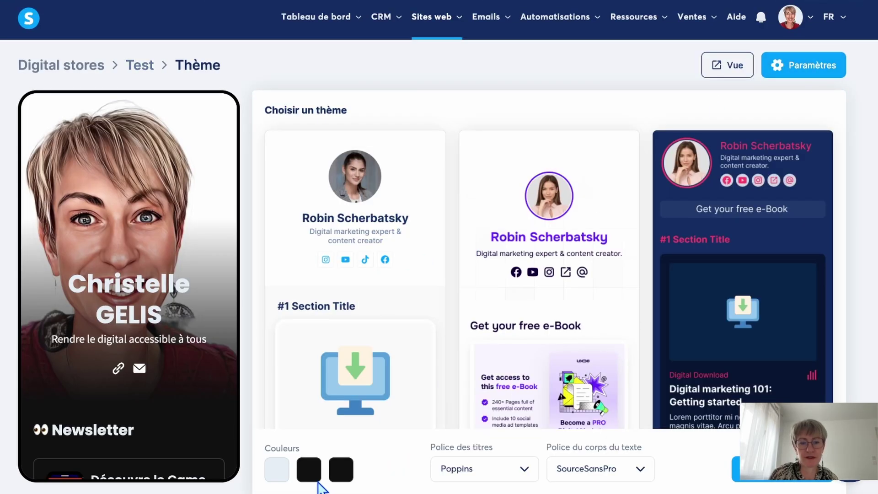
click(310, 471)
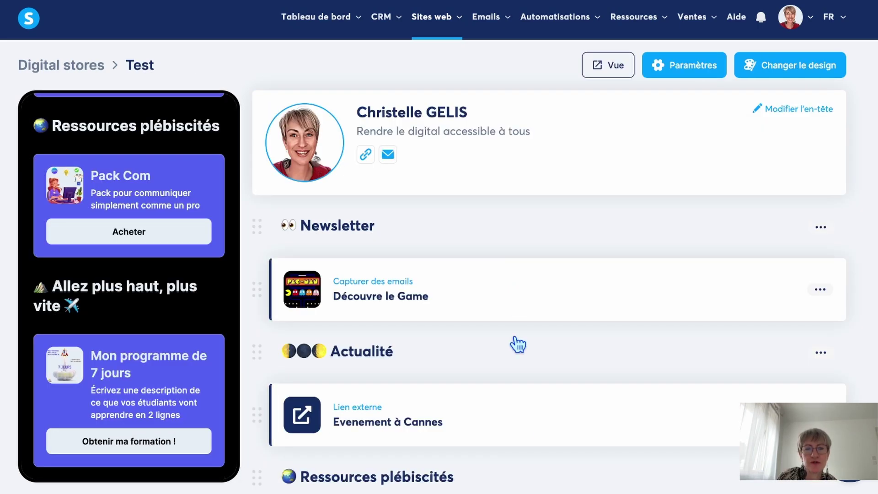
Step: Examine the redesigned live store page, covering its header, newsletter form, event, digital product and course sections
click(603, 68)
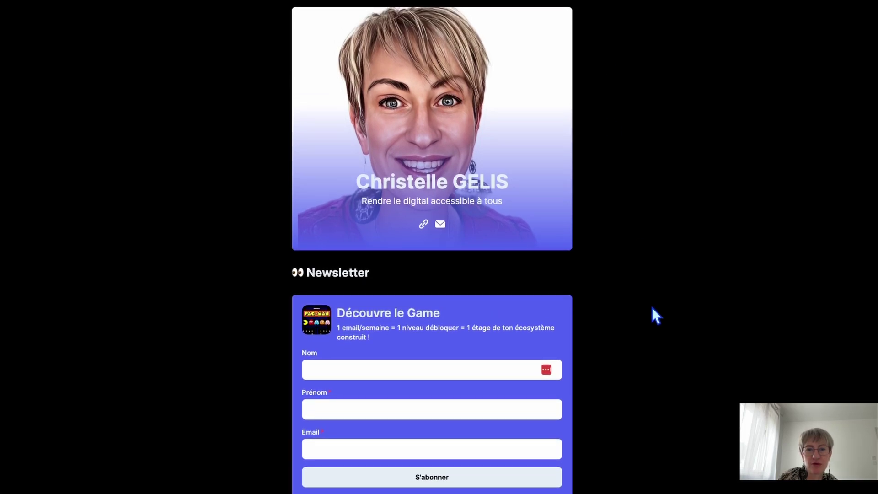
scroll(652, 307, down, 3)
scroll(652, 307, down, 5)
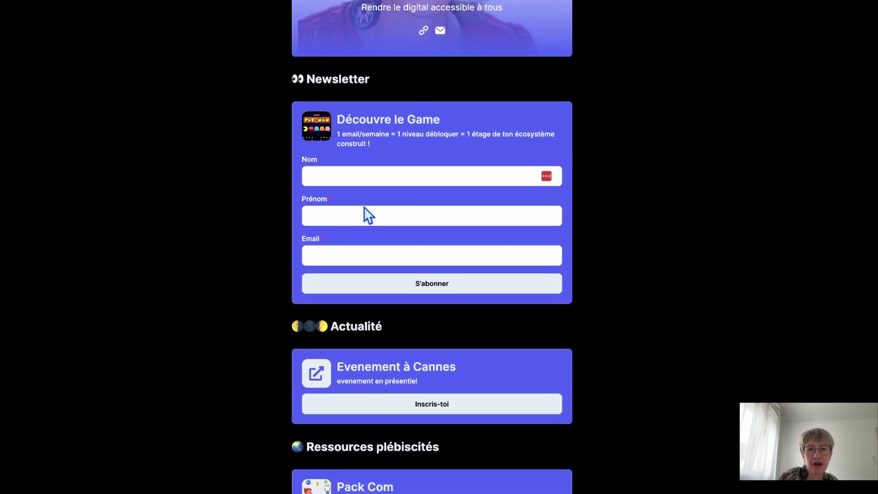
scroll(471, 363, down, 5)
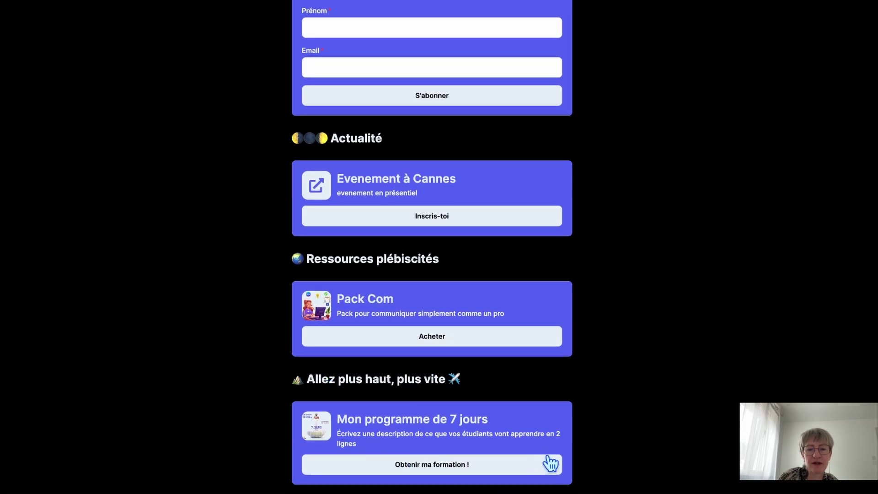
scroll(551, 463, up, 10)
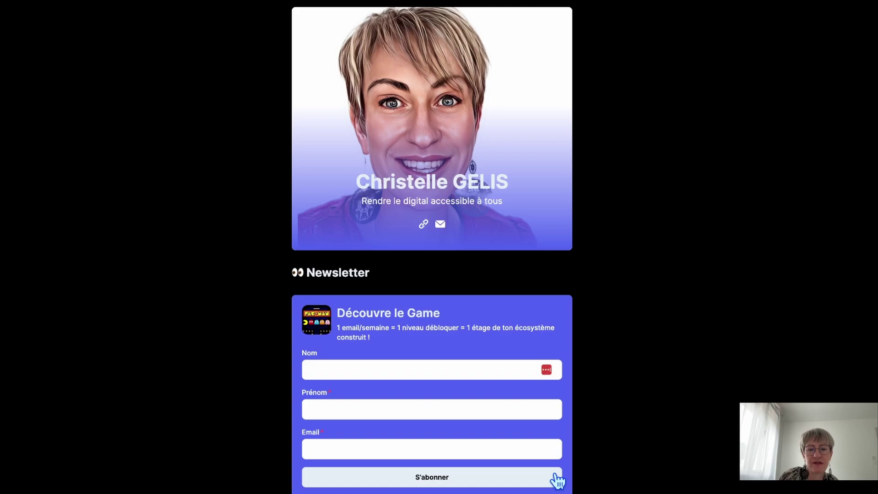
scroll(556, 479, down, 2)
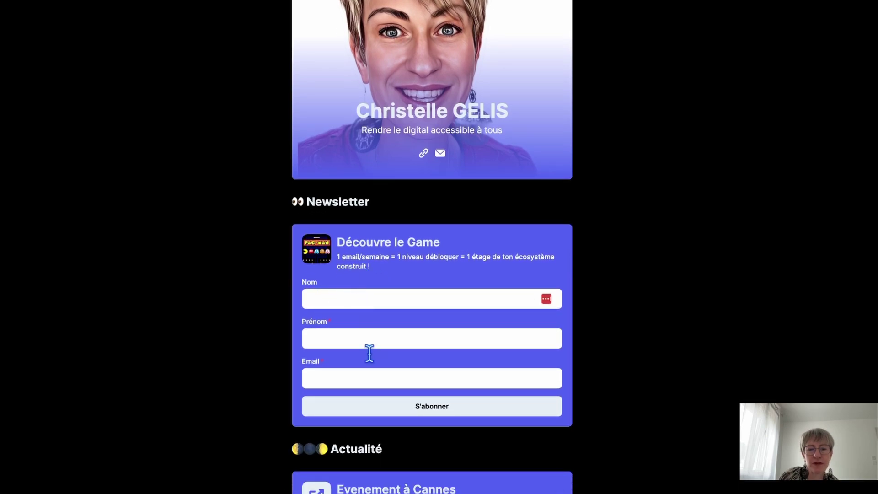
scroll(370, 384, down, 8)
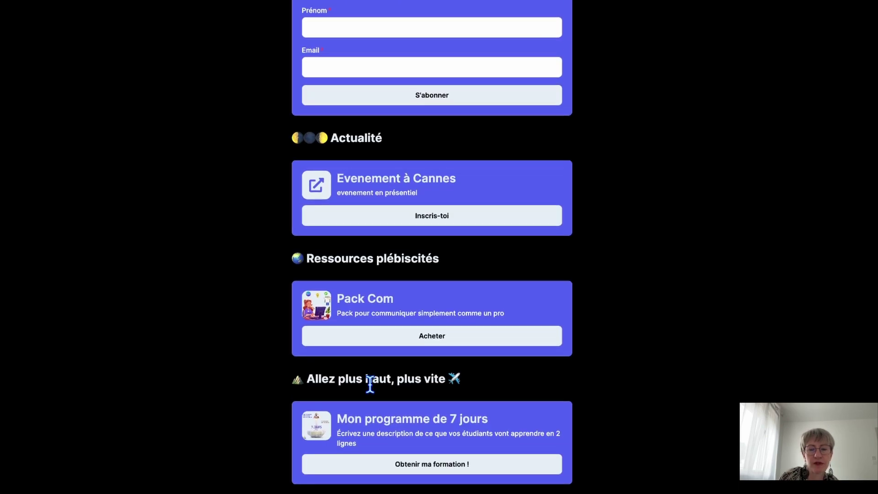
scroll(370, 384, up, 10)
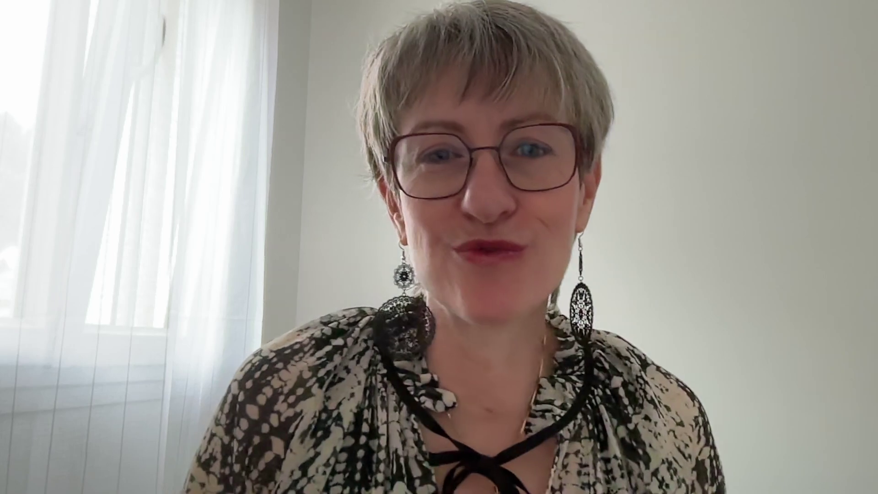